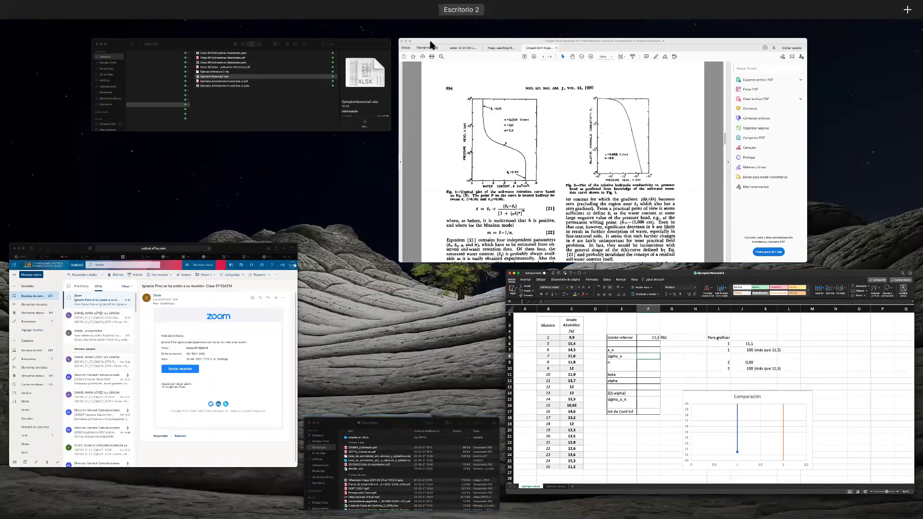
Switch to Acrobat Reader and examine the two-sided and lower-bound confidence interval formulas on page 2 of Ejemplos Estimadores muestrales Z.pdf.
left_click(555, 180)
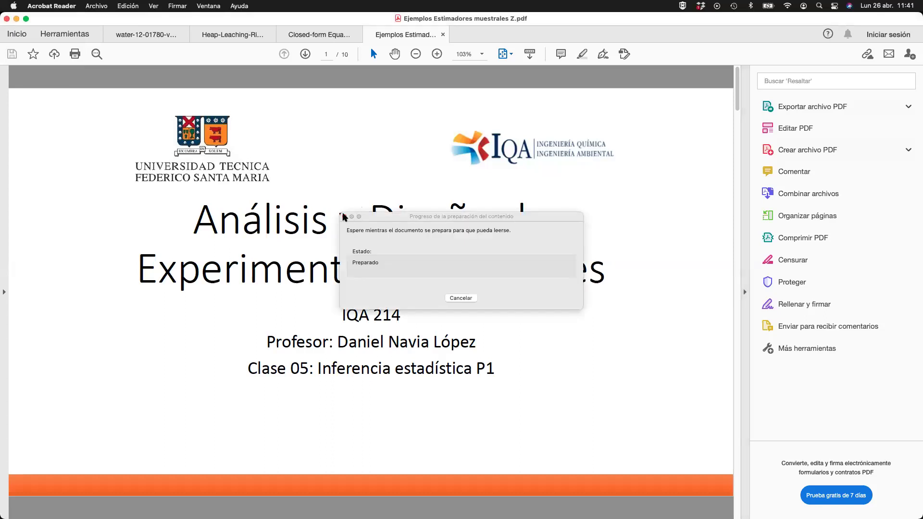
scroll(472, 125, "down", 1)
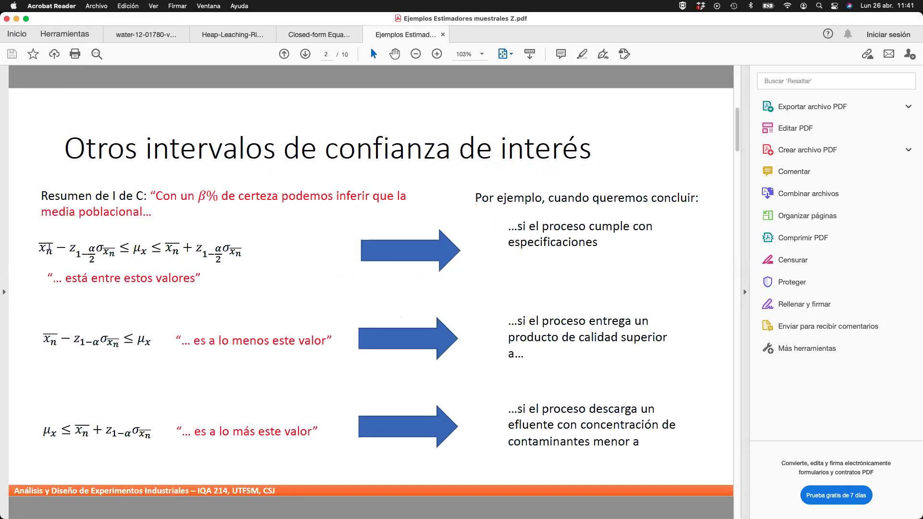
left_click_drag(40, 247, 227, 265)
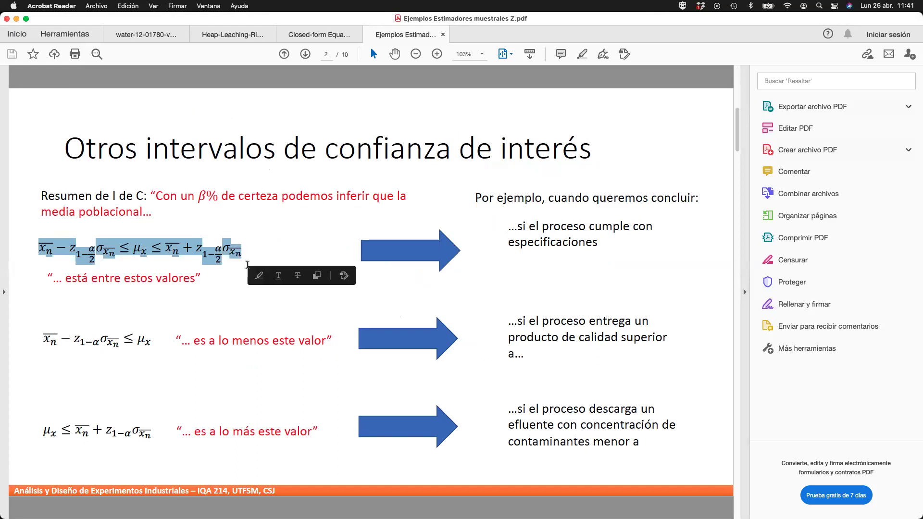
left_click(47, 339)
left_click_drag(43, 338, 152, 353)
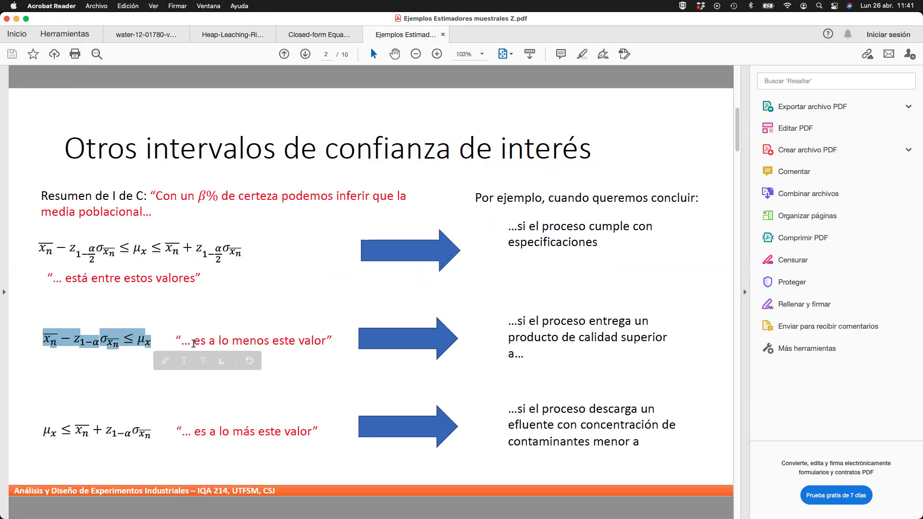
left_click(327, 342)
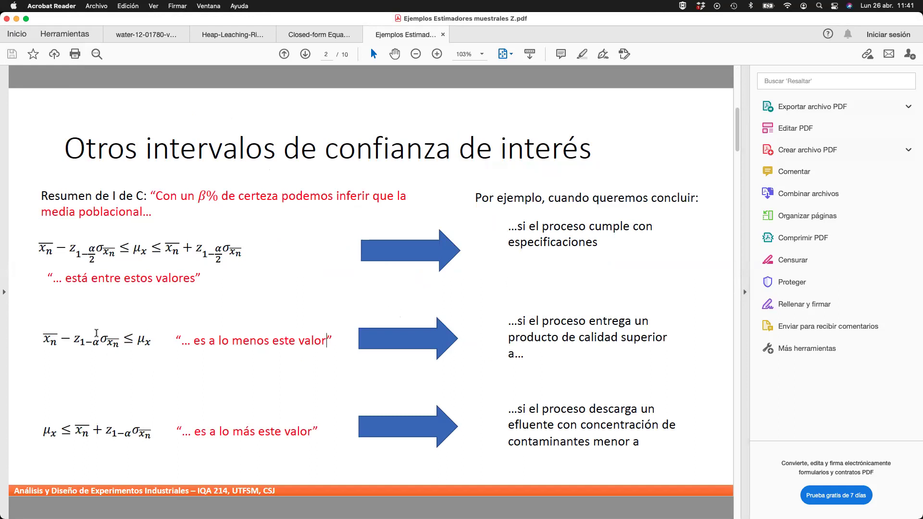
Switch to the EjemploInferenciaZ workbook in Excel and calculate x_n in F7 as the PROMEDIO of the alcohol values in C5:C26.
key("ctrl+Up")
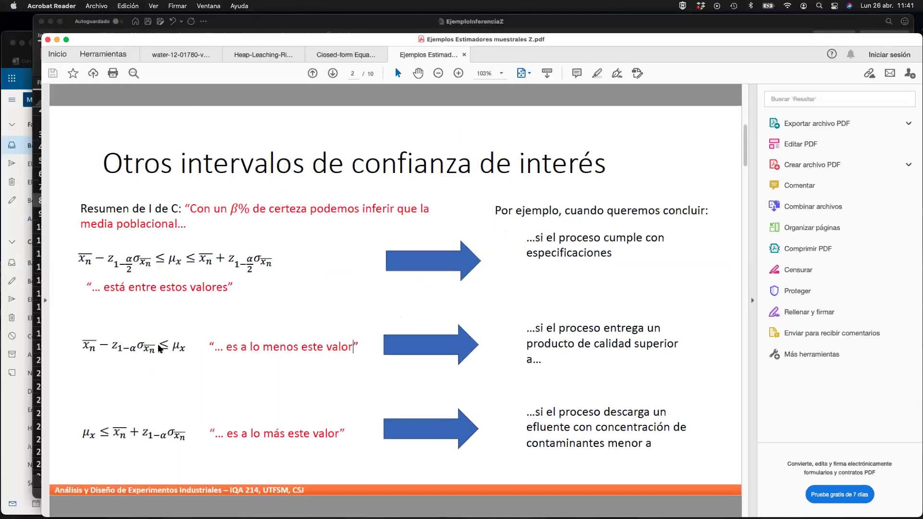
left_click(448, 198)
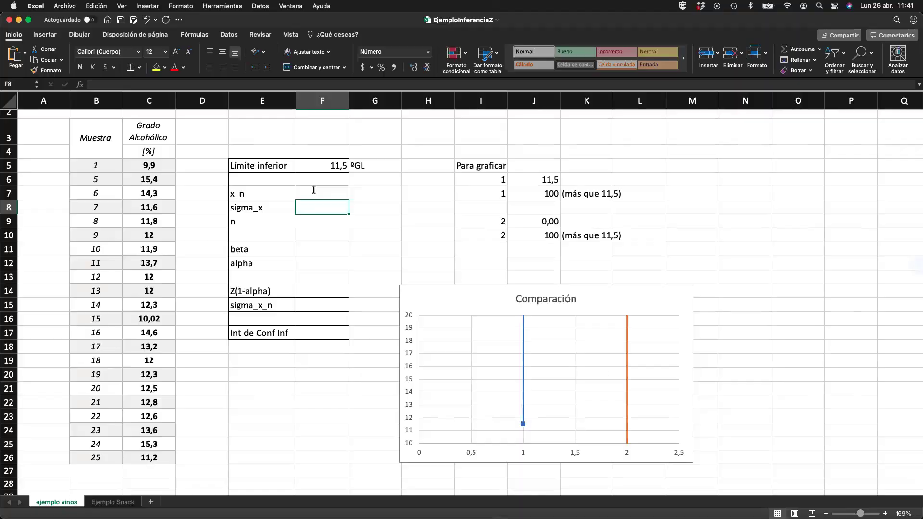
left_click(320, 192)
type("=rpomedio")
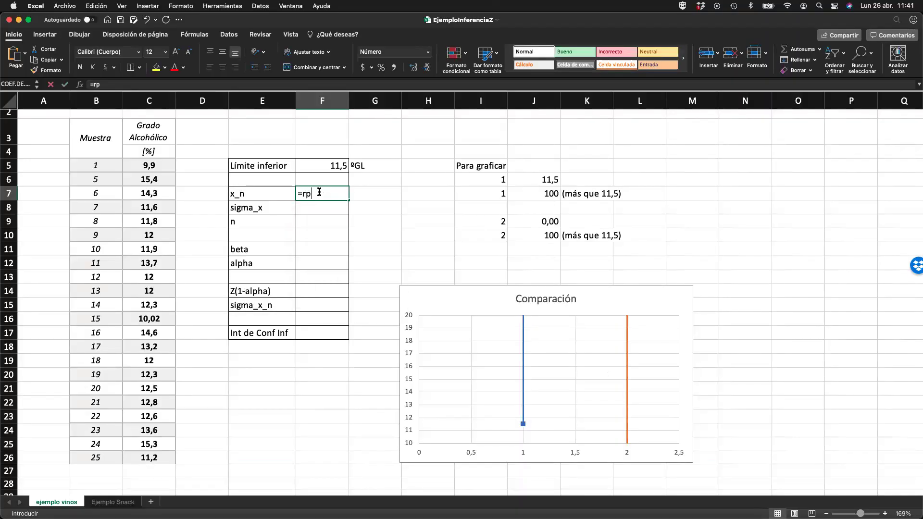
key("BackSpace")
key("BackSpace")
key("BackSpace")
key("BackSpace")
key("BackSpace")
key("BackSpace")
key("BackSpace")
key("BackSpace")
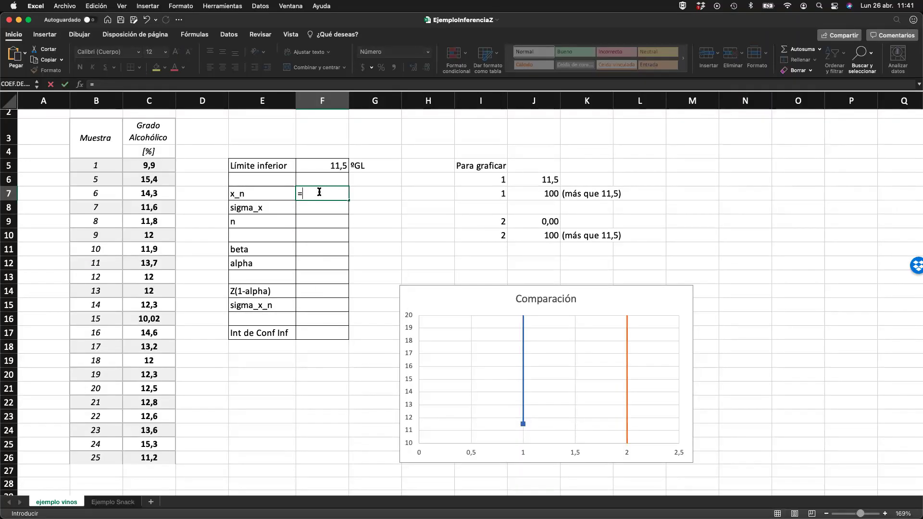
type("promedio(")
key("Left")
key("Left")
key("Left")
key("Left")
key("Up")
key("Right")
key("Up")
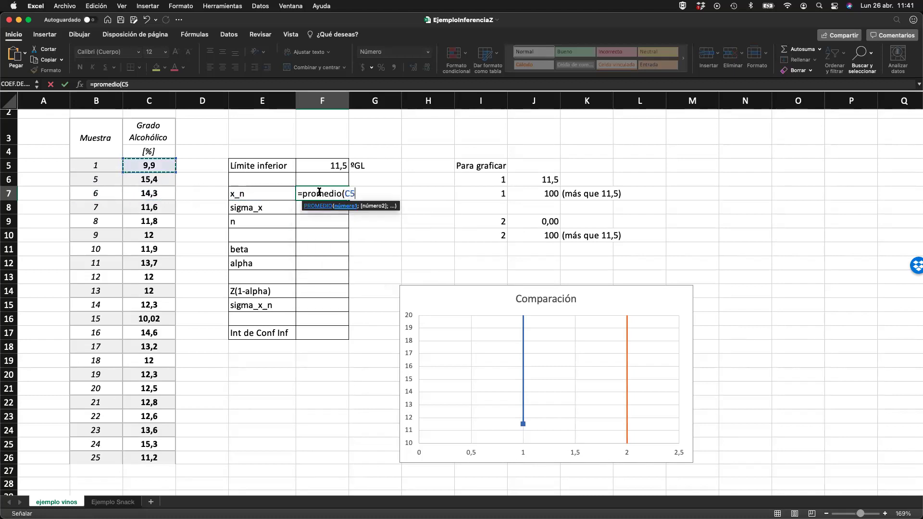
key("super+shift+Down")
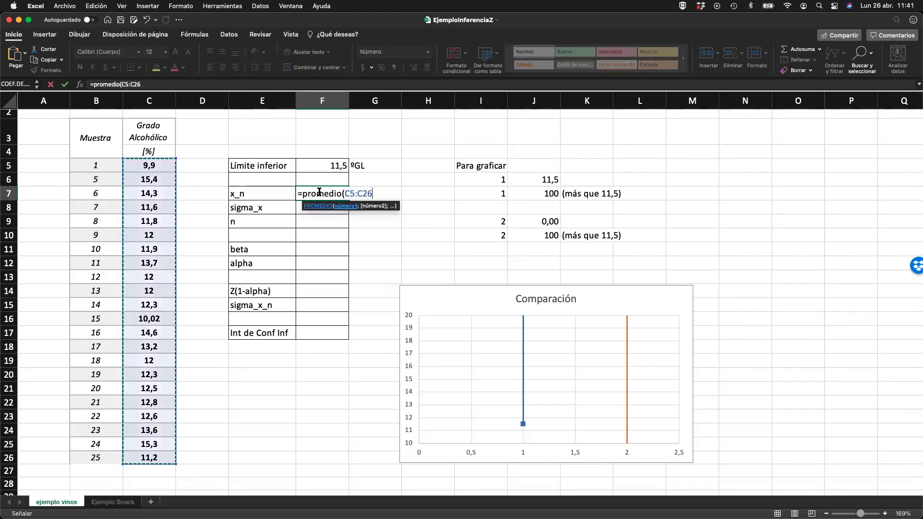
key("Return")
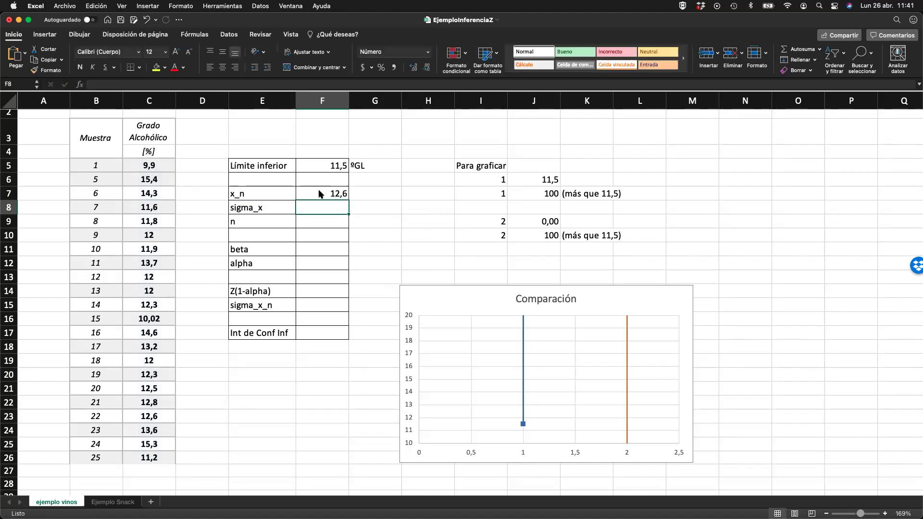
Compare the sample mean in F7 with the lower limit in F5.
left_click(335, 193)
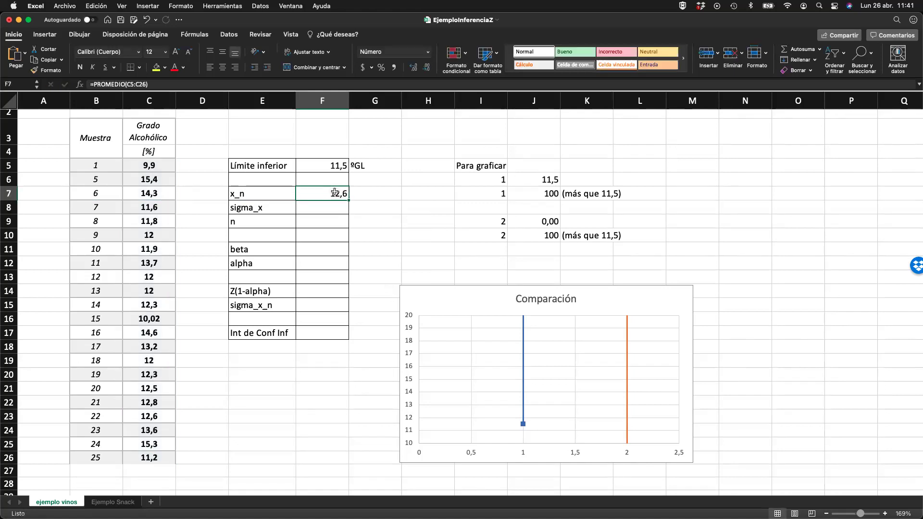
left_click(336, 166)
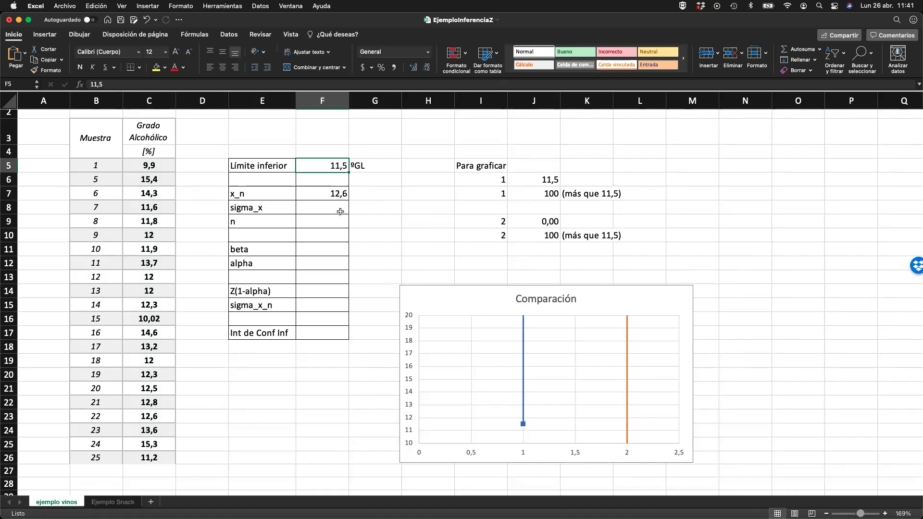
left_click(337, 196)
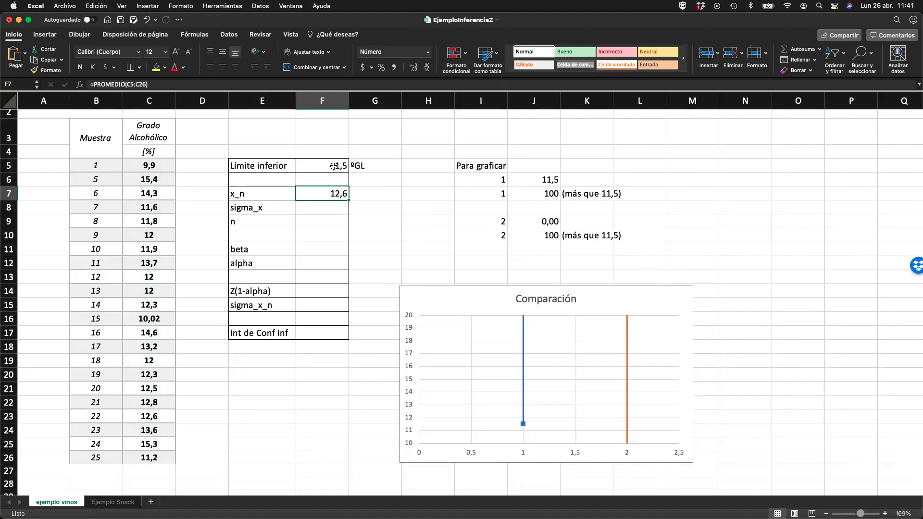
left_click(334, 166)
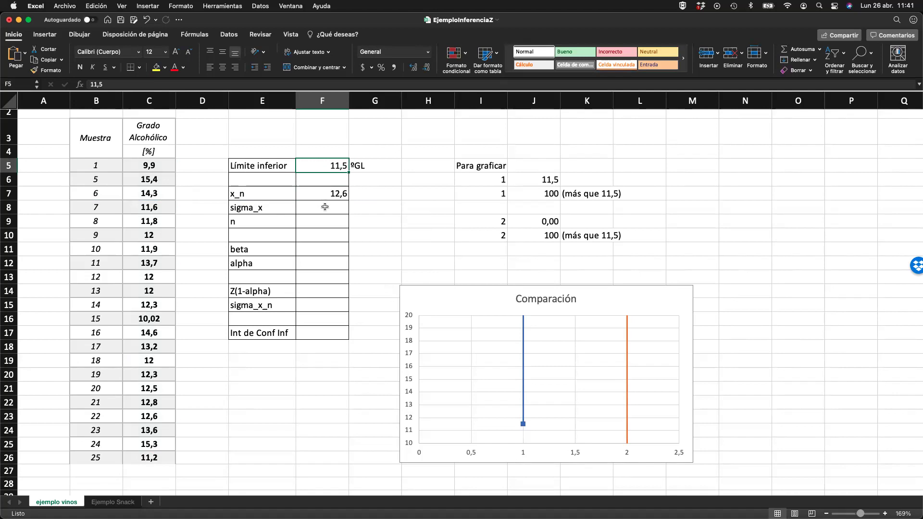
mouse_move(525, 403)
Calculate sigma_x in F8 as the population standard deviation of C5:C26 with DESVEST.P.
left_click(335, 209)
type("=")
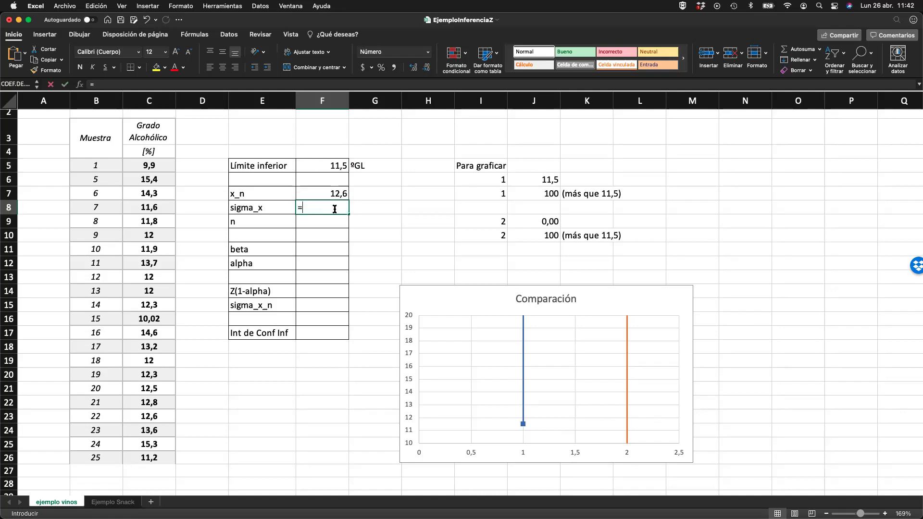
type("dev")
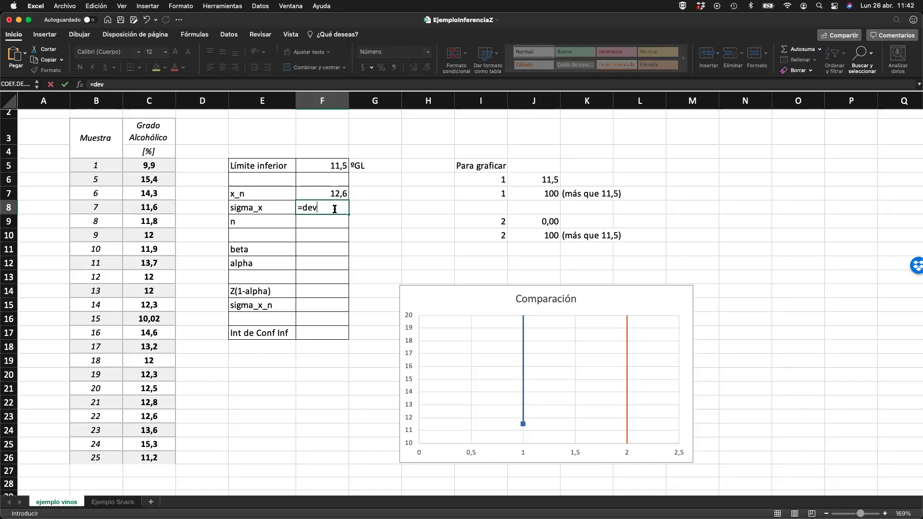
key("BackSpace")
type("s")
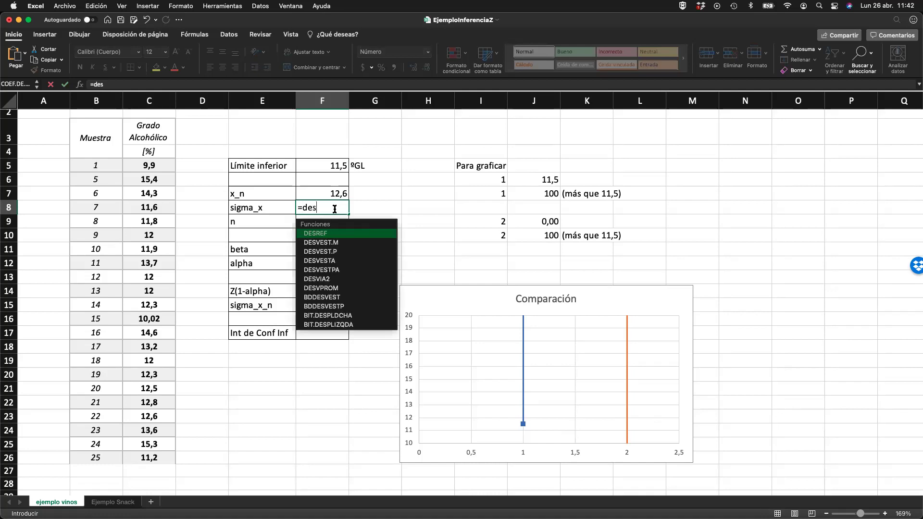
key("Down")
key("Down")
key("Tab")
key("Left")
key("Left")
key("Left")
key("Up")
key("Up")
key("Up")
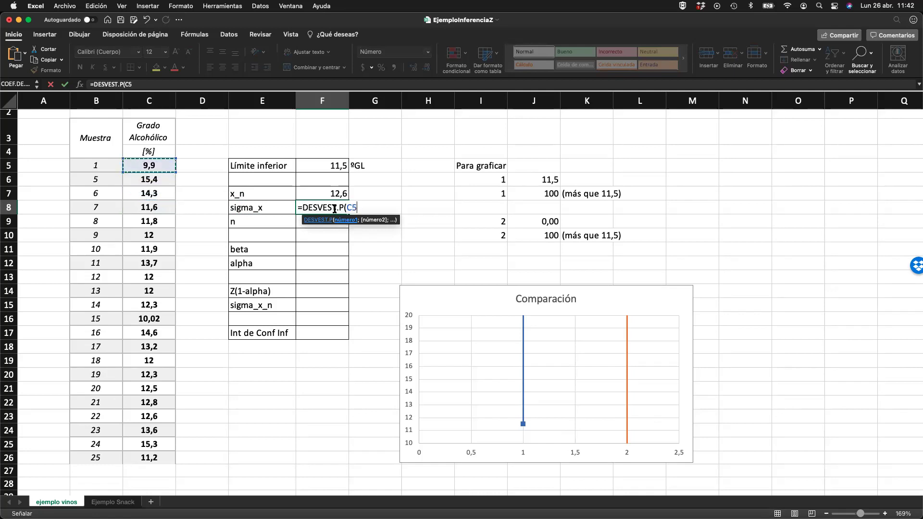
key("super+shift+Down")
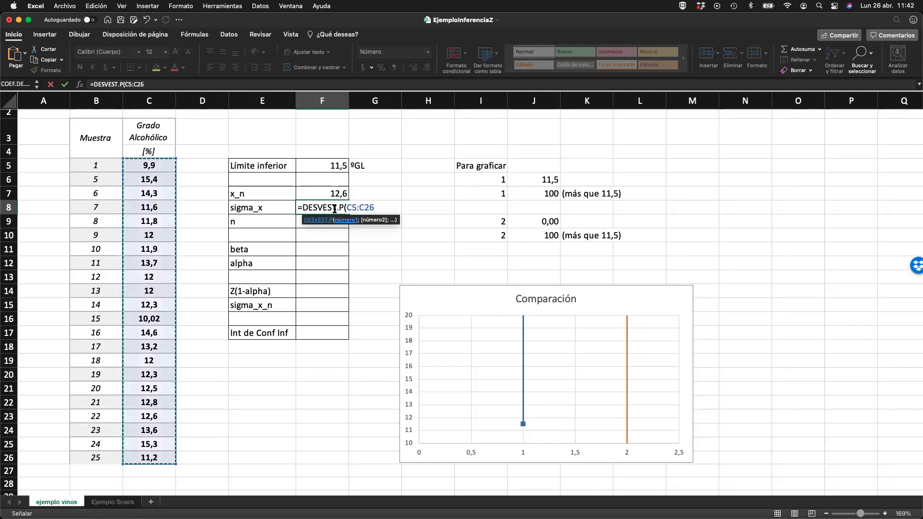
key("Return")
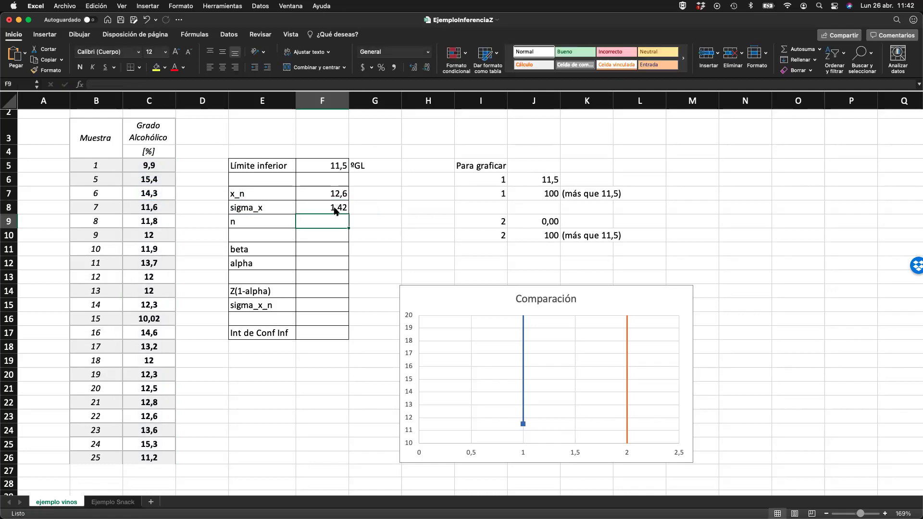
Calculate n in F9 by counting the sample numbers in column B, from B5 down, with CONTAR.
type("=")
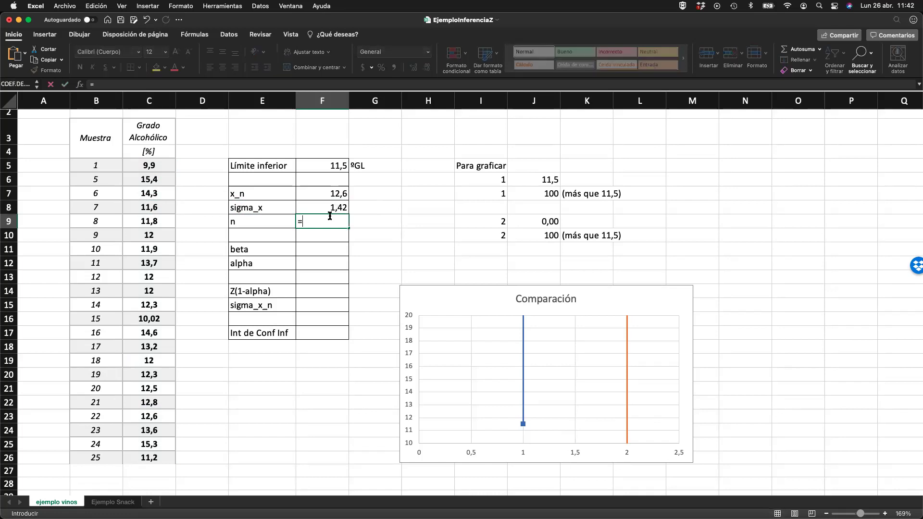
type("contar(")
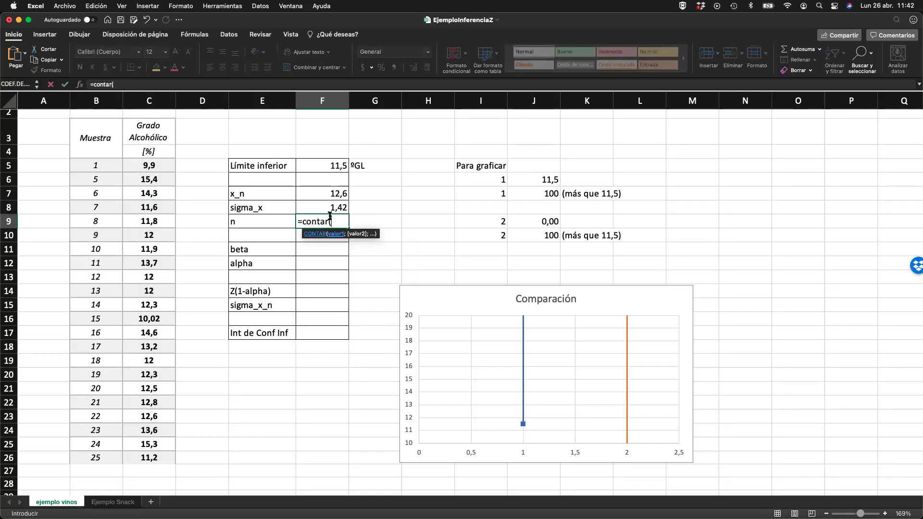
key("Left")
key("Left")
key("Left")
key("Up")
key("Up")
key("Up")
key("Up")
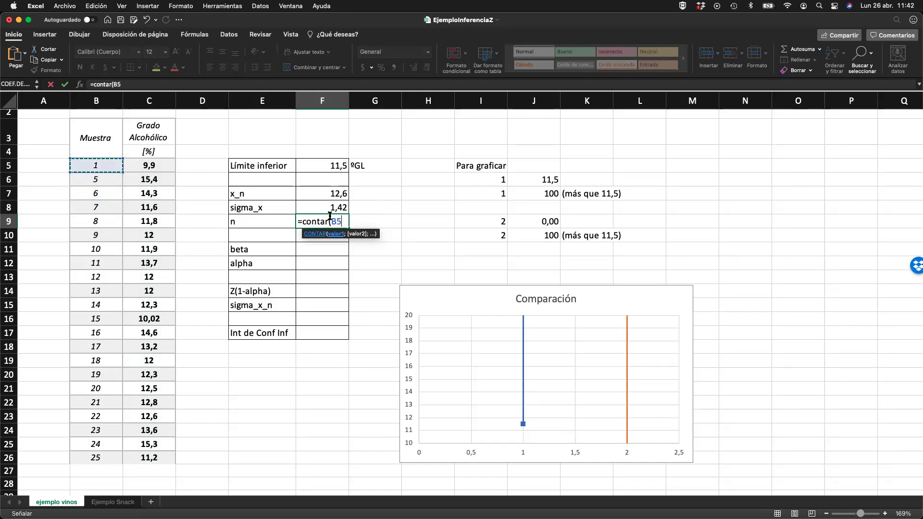
key("super+shift+Down")
type(")")
key("Return")
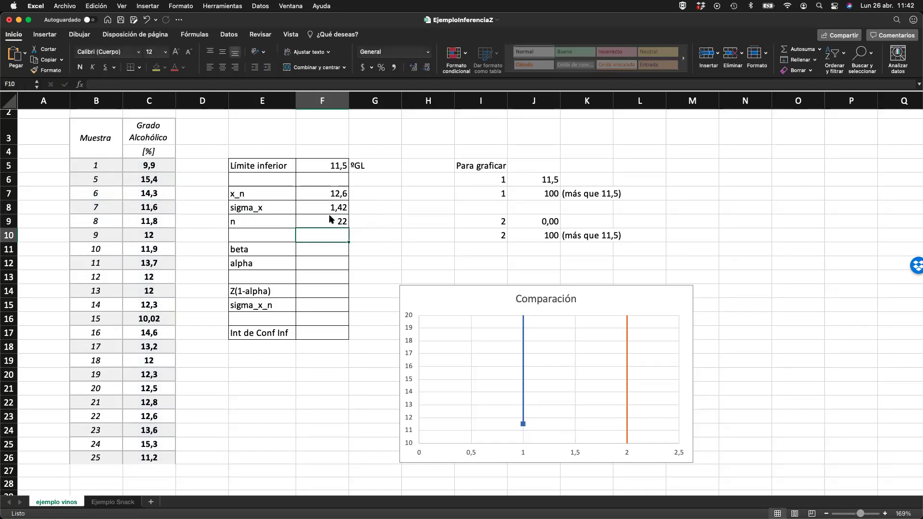
Set beta in F11 to 0,95 and calculate alpha in F12 as =1-F11.
key("Down")
key("Down")
type("0,95")
key("Return")
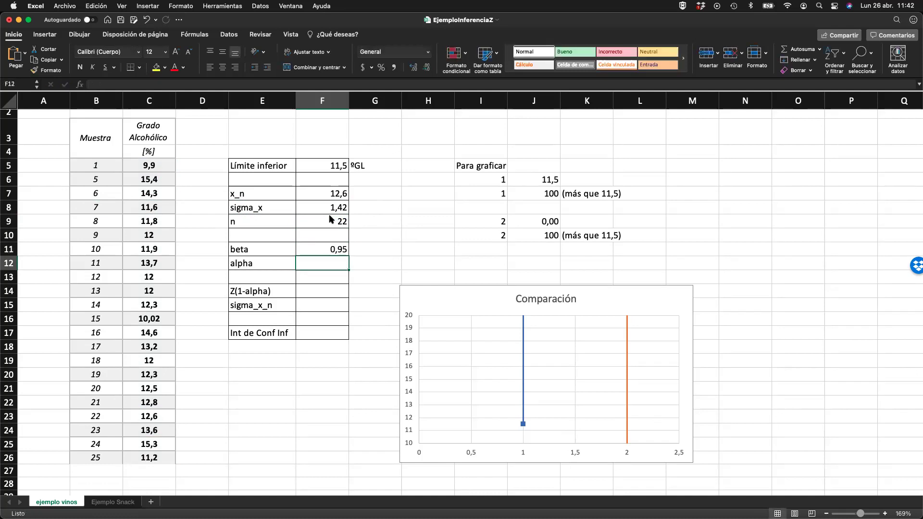
type("=1-F11")
key("Return")
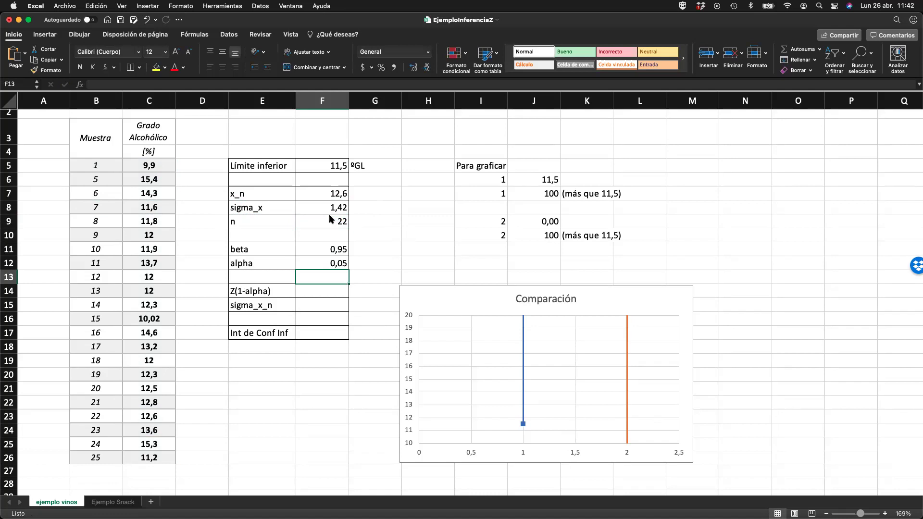
Calculate Z(1-alpha) in F14 with =INV.NORM.ESTAND(1-F12).
key("Return")
type("=")
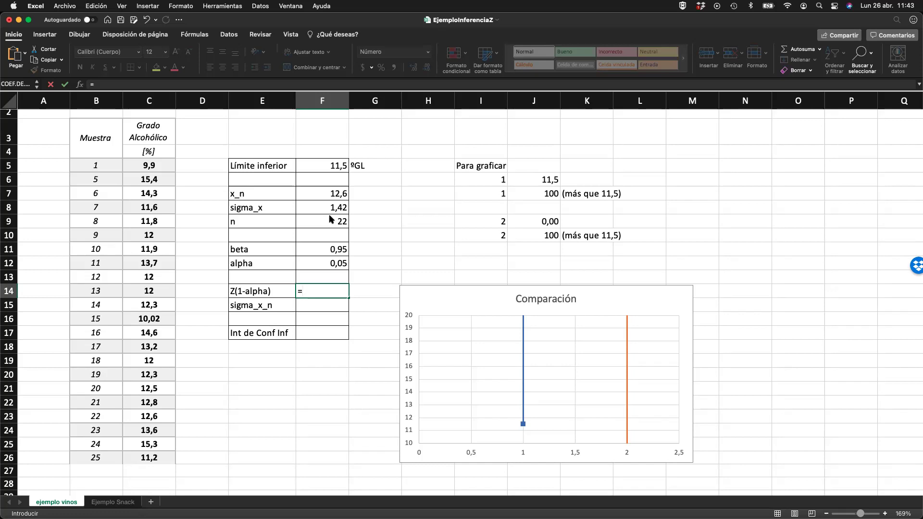
type("inv")
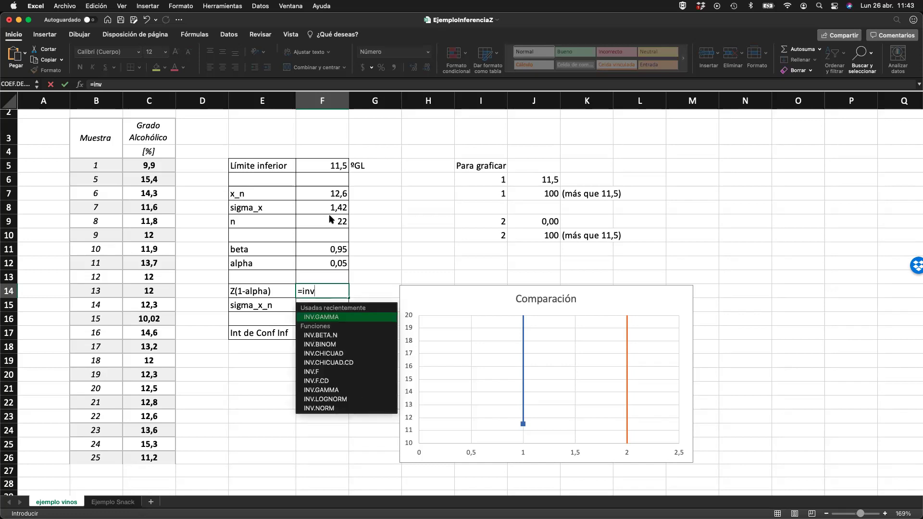
type(".norm")
key("Down")
key("Tab")
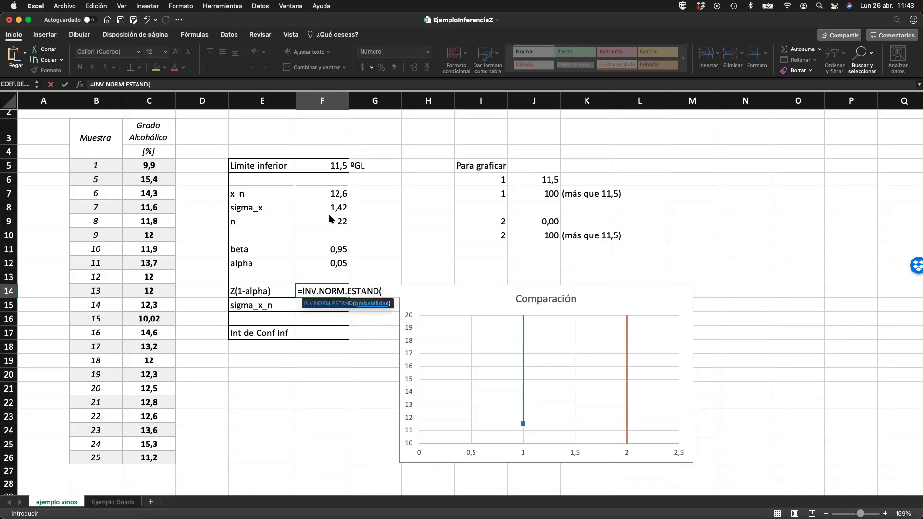
type("1-")
key("Up")
key("Up")
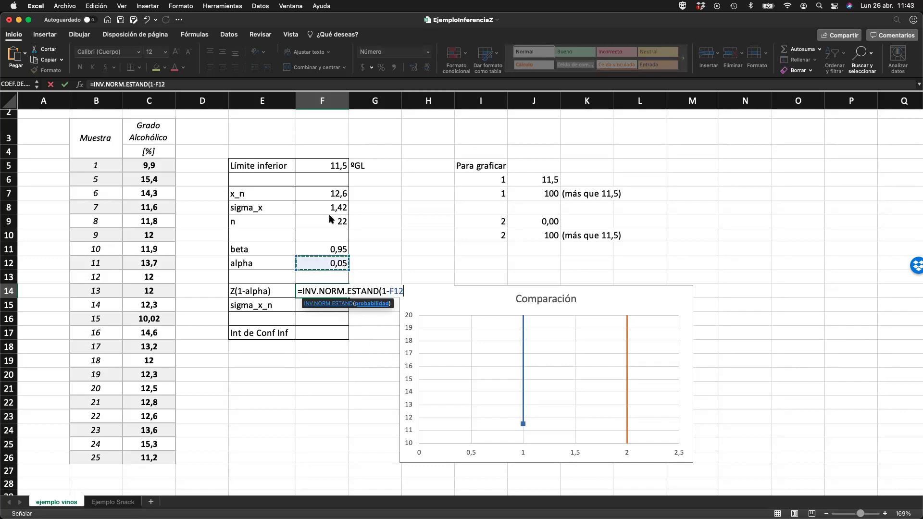
key("Return")
key("Up")
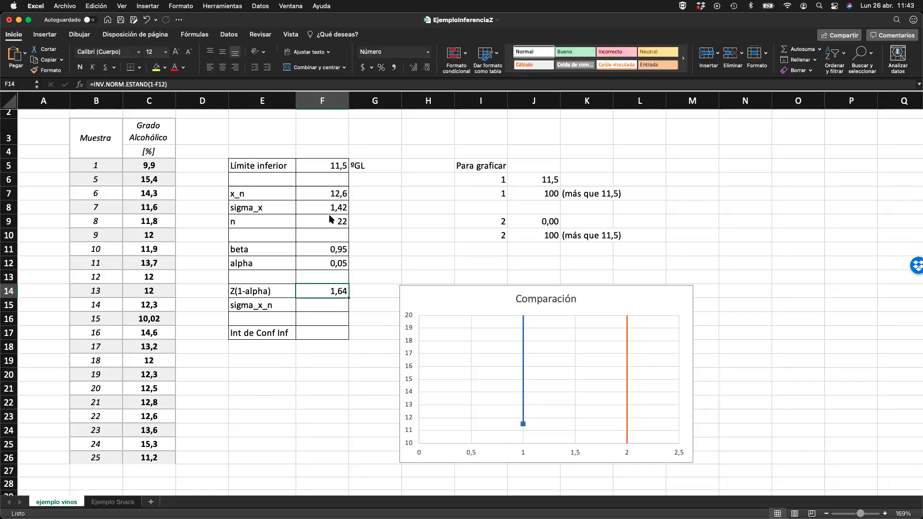
Calculate sigma_x_n in F15 as sigma_x divided by the square root of n with =F8/RAIZ(F9).
left_click(328, 305)
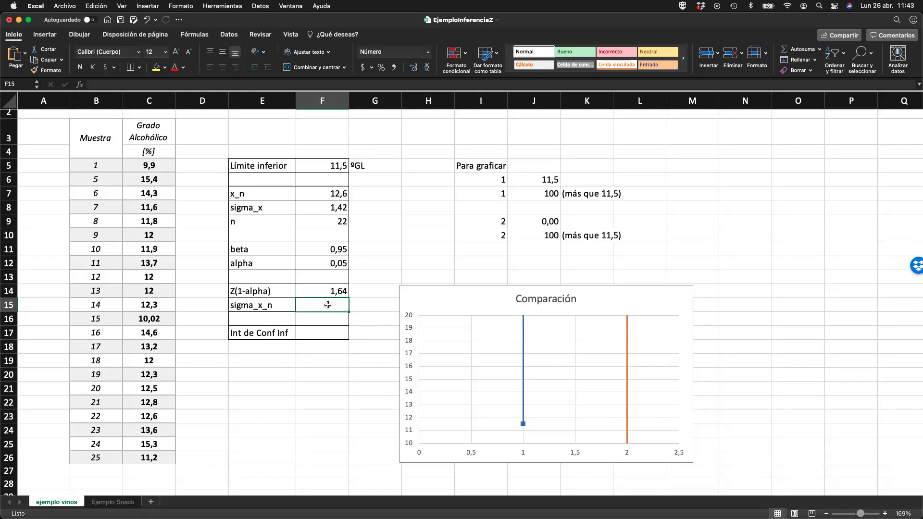
type("=")
key("Up")
key("Up")
key("Up")
key("Up")
key("Up")
key("Up")
key("Up")
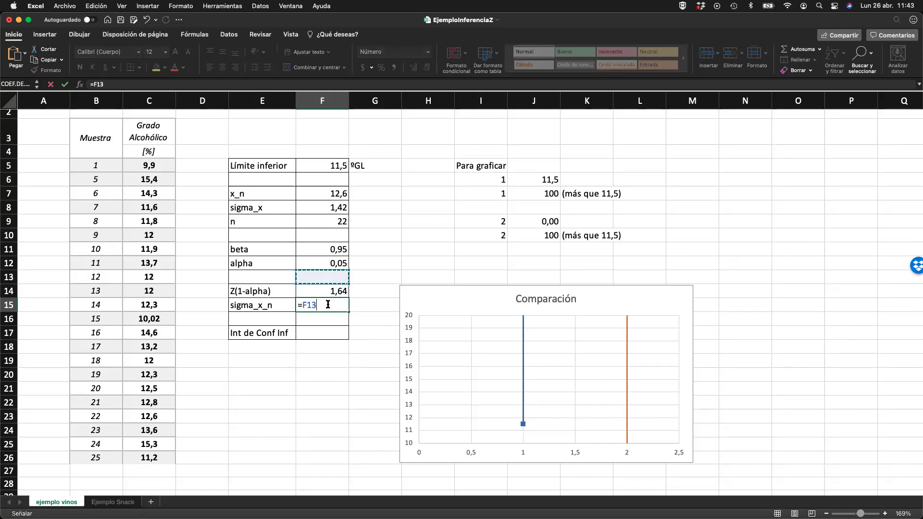
type("/raiz(")
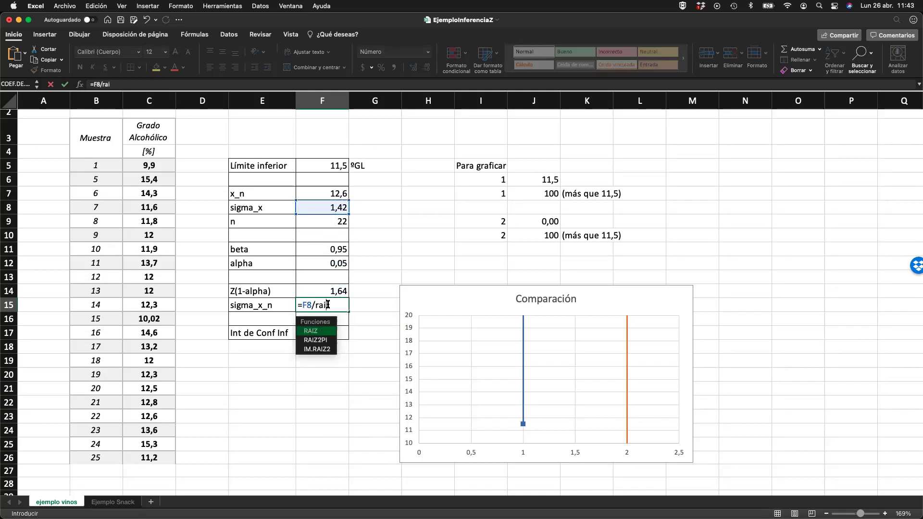
key("Up")
key("Up")
key("Up")
key("Up")
key("Up")
key("Up")
key("Up")
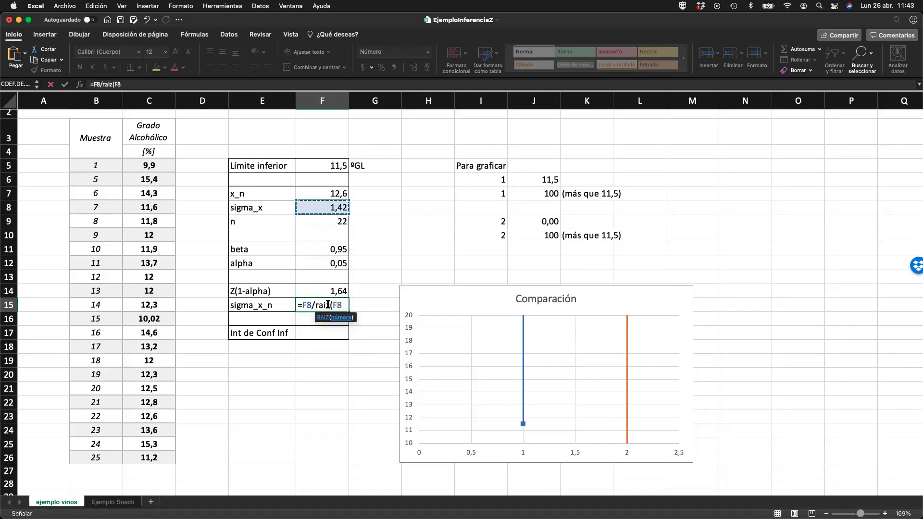
key("Down")
type(")")
key("Return")
left_click(329, 306)
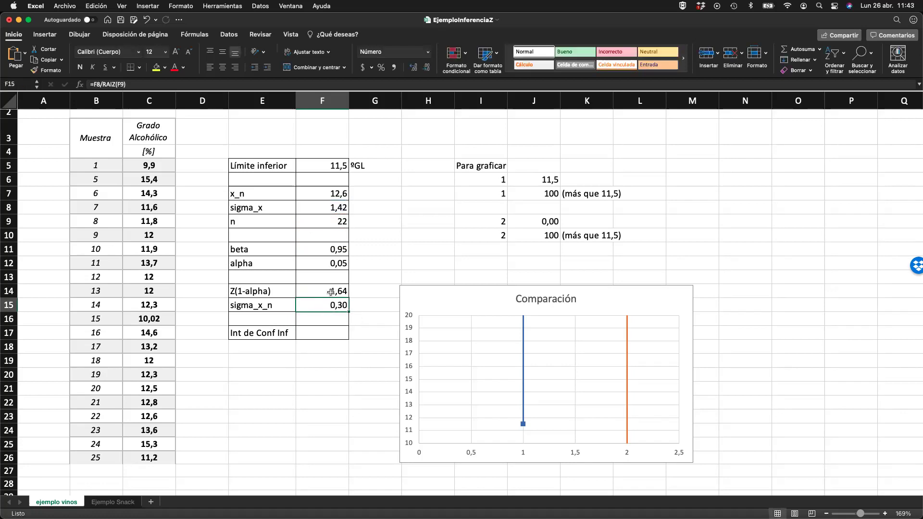
Calculate the lower confidence bound (Int de Conf Inf) in F17 with =F7-F15*F14.
left_click(328, 328)
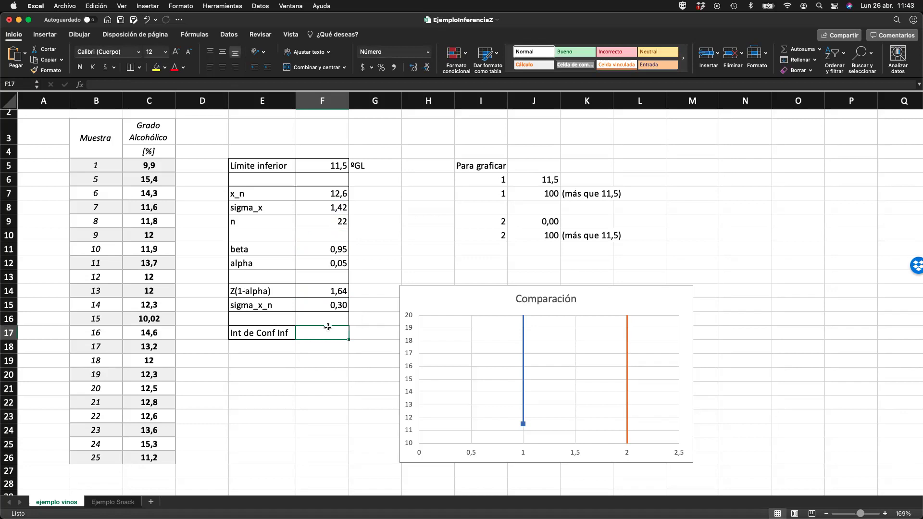
type("=")
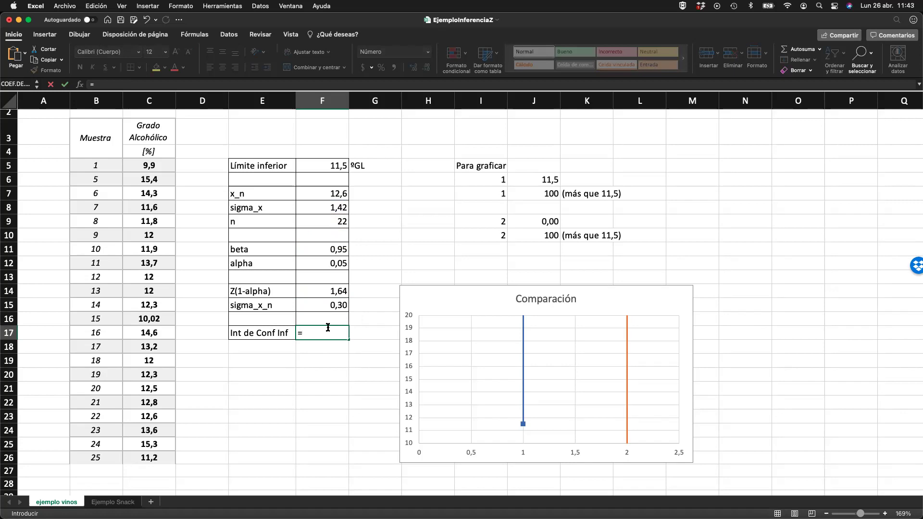
key("Up")
key("Up")
key("Up")
key("Up")
key("Up")
key("Up")
key("Up")
key("Up")
key("Up")
key("Up")
key("Up")
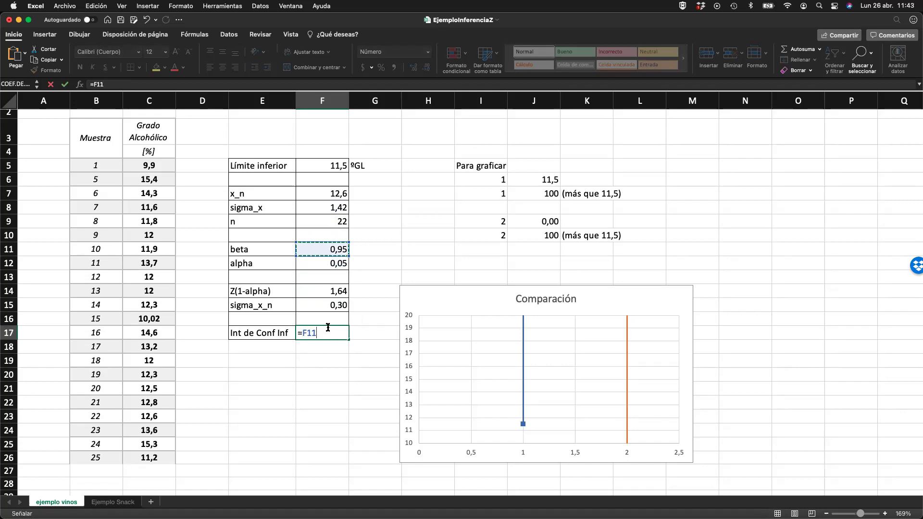
key("Down")
type("-")
key("Up")
key("Up")
key("Up")
key("Down")
type("*")
key("Up")
key("Up")
key("Up")
key("Return")
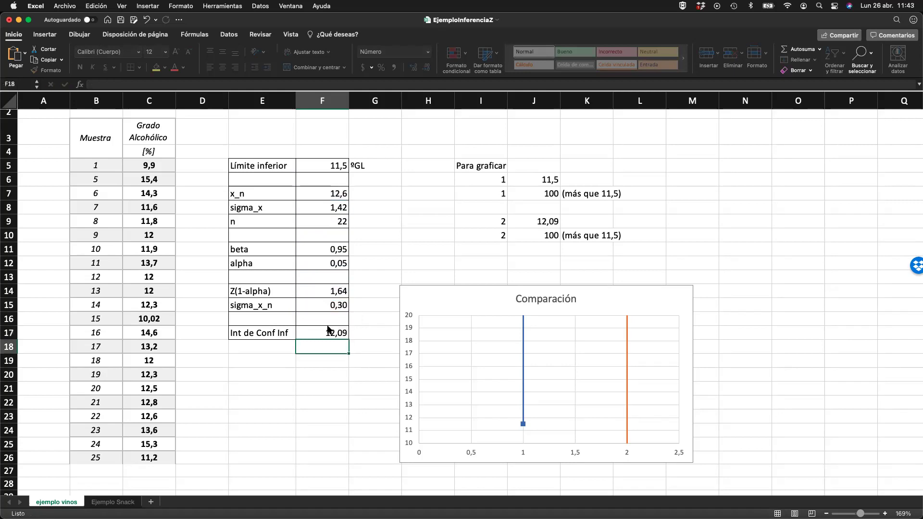
left_click(337, 333)
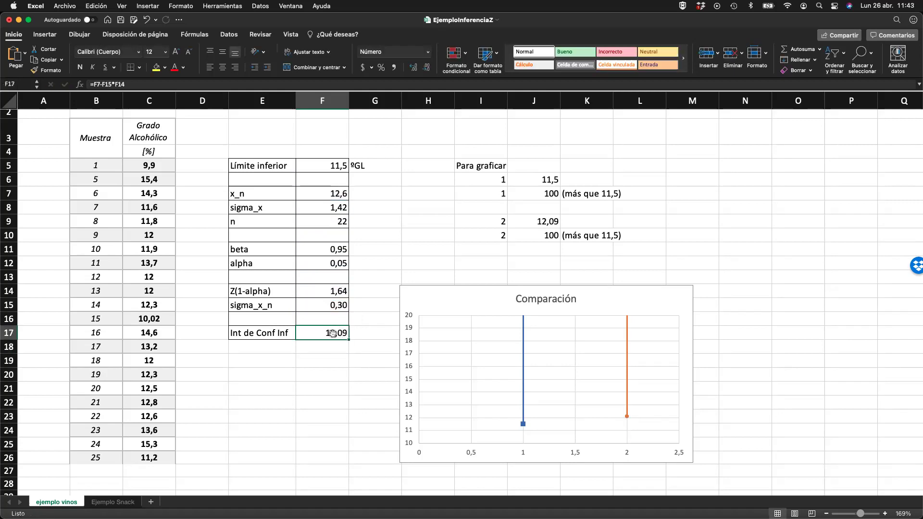
Compare the lower confidence bound in F17 with the Límite inferior value in F5.
scroll(332, 337, "up", 5)
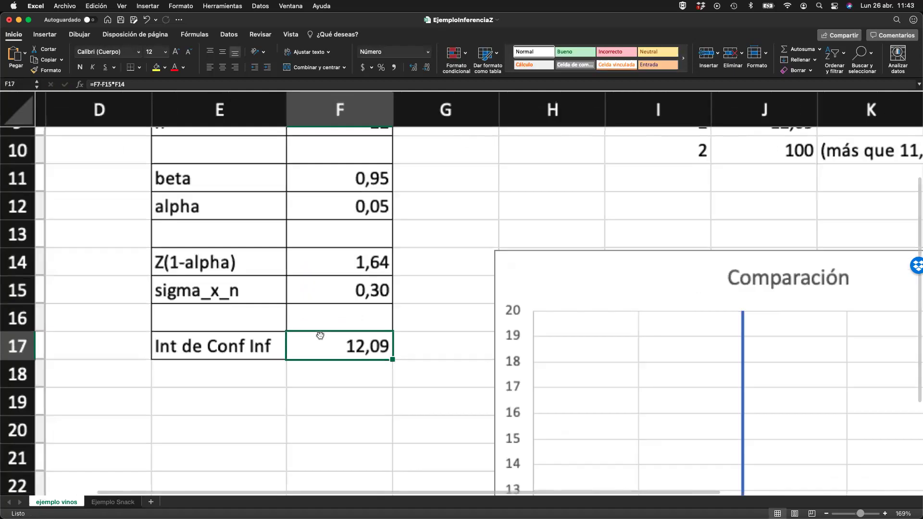
scroll(363, 377, "down", 3)
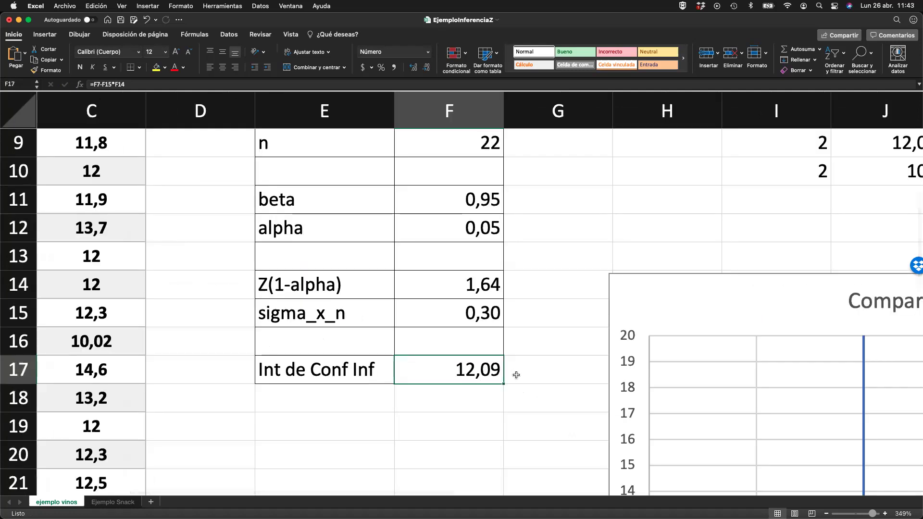
scroll(515, 376, "down", 2)
scroll(516, 374, "down", 4)
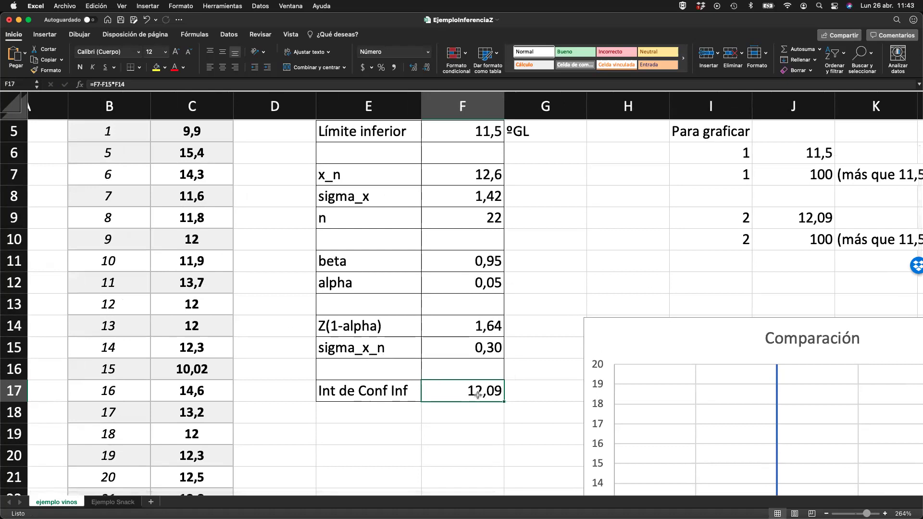
scroll(481, 397, "right", 2)
scroll(481, 397, "up", 1)
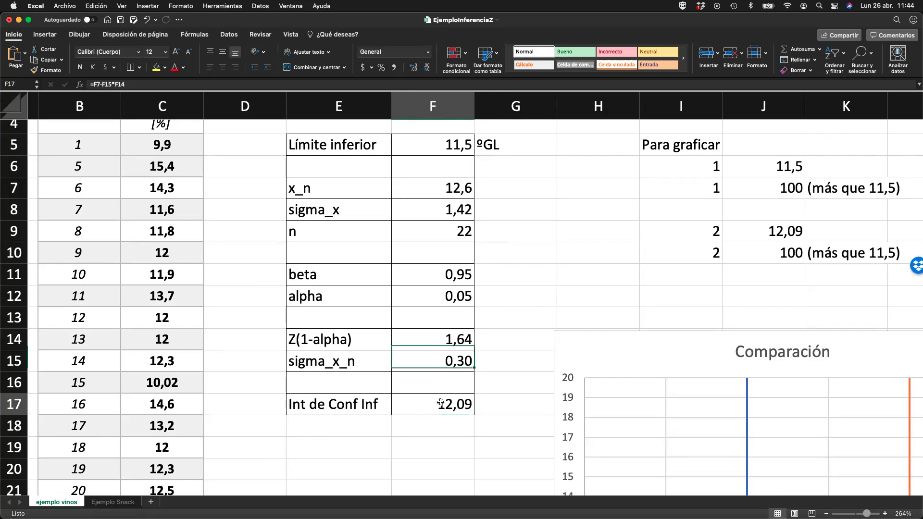
scroll(440, 403, "right", 1)
scroll(440, 403, "right", 2)
scroll(441, 403, "up", 1)
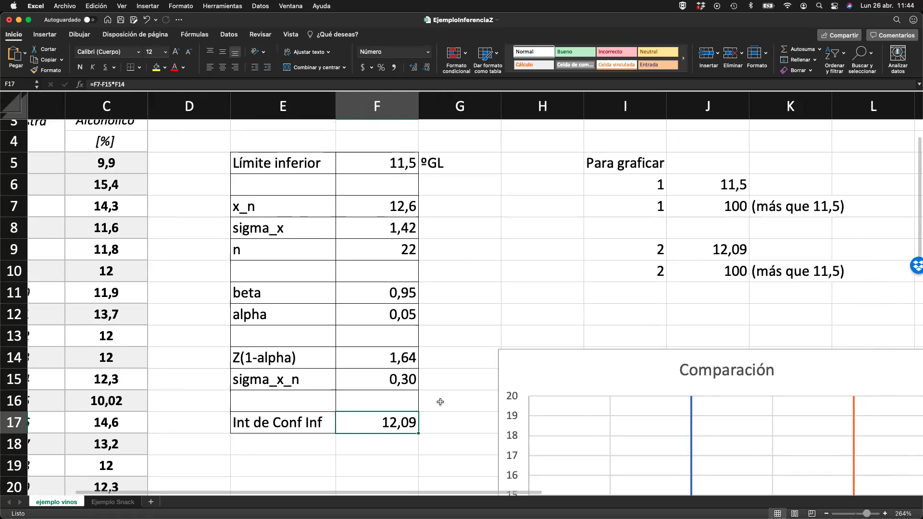
left_click(389, 160)
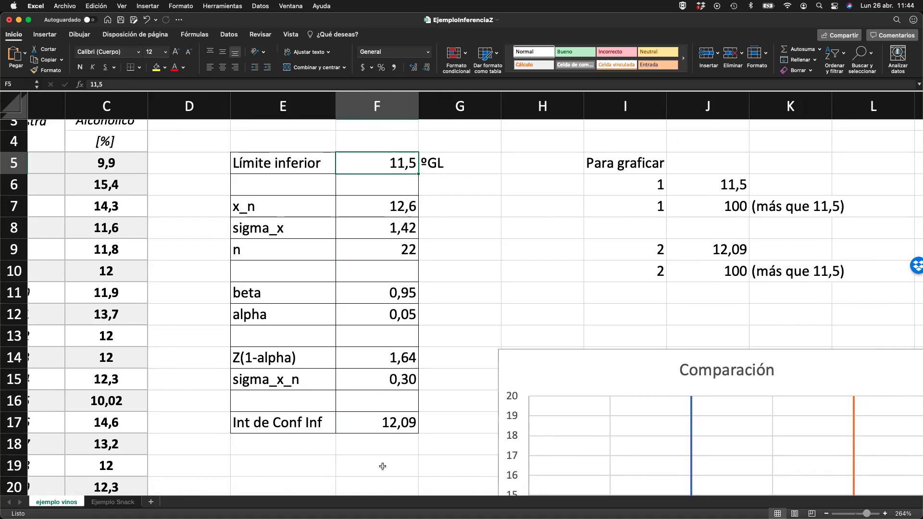
left_click(404, 424)
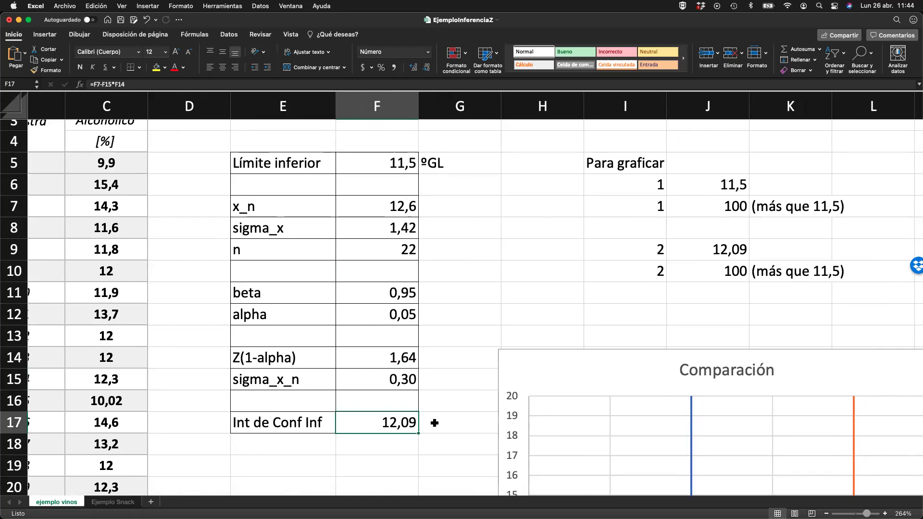
Examine the Comparación chart, comparing the starting points of the Límite inferior and Int de Conf Inf series.
scroll(435, 423, "down", 3)
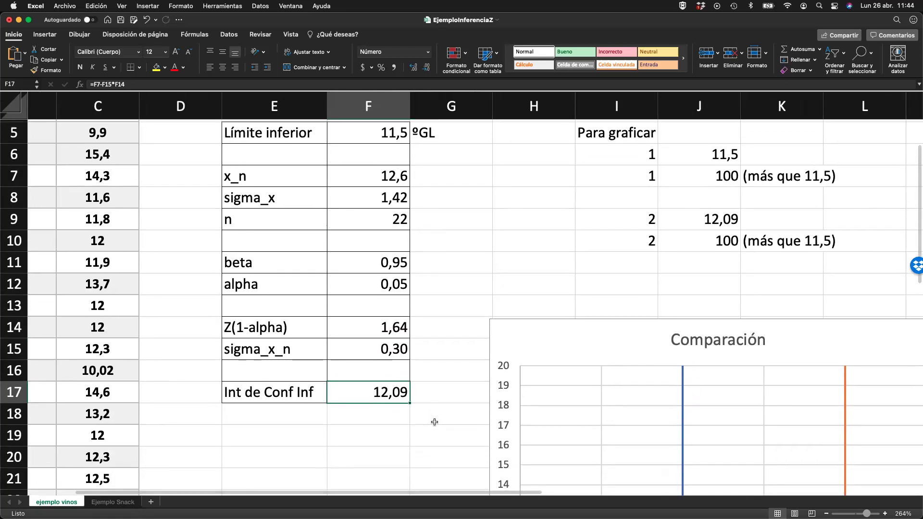
scroll(435, 423, "down", 3)
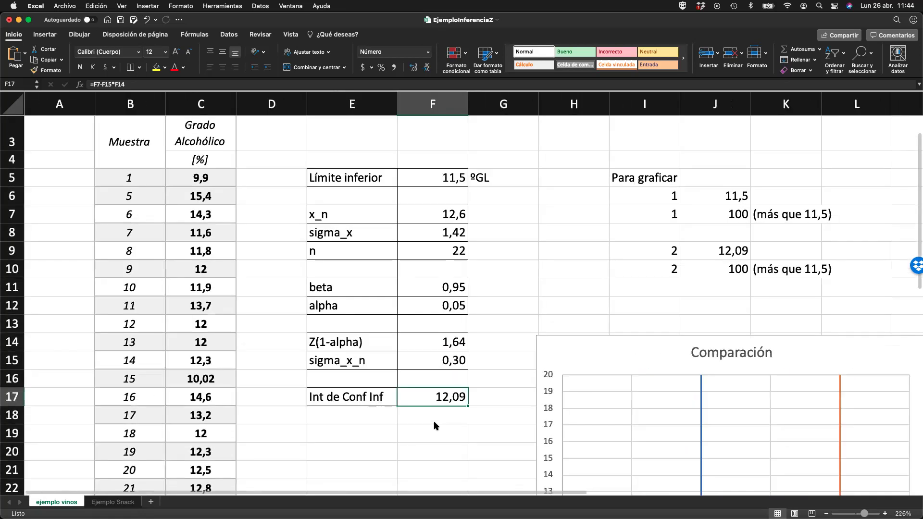
scroll(435, 422, "down", 3)
scroll(435, 422, "right", 2)
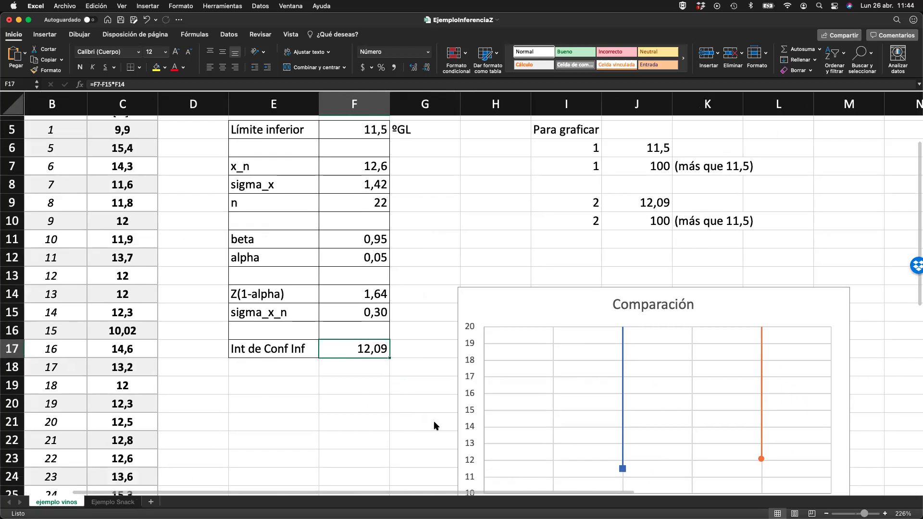
mouse_move(623, 469)
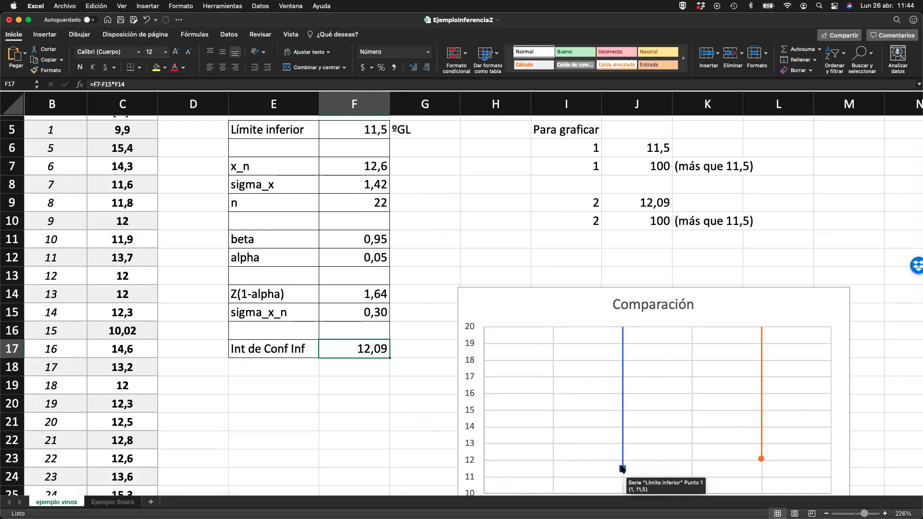
mouse_move(761, 460)
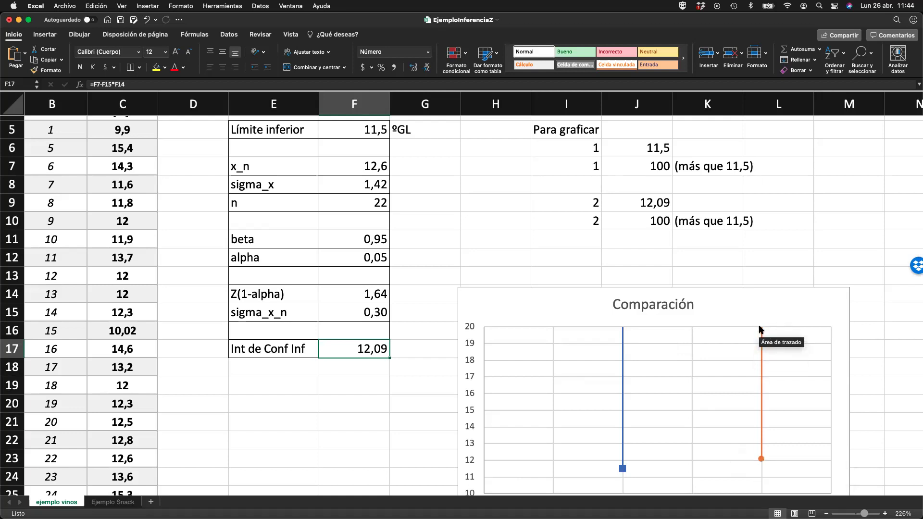
scroll(759, 327, "down", 1)
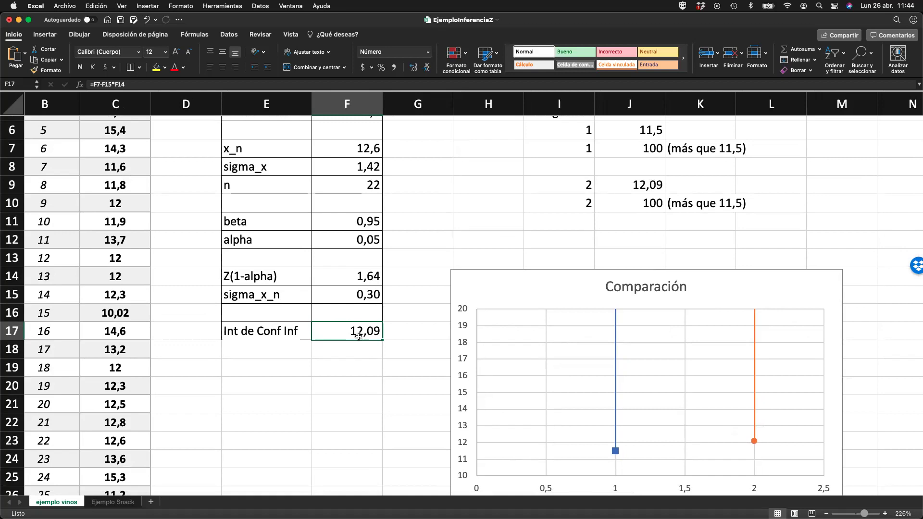
Replace the mean x_n in F7 with a trial value of 11.
scroll(359, 337, "up", 2)
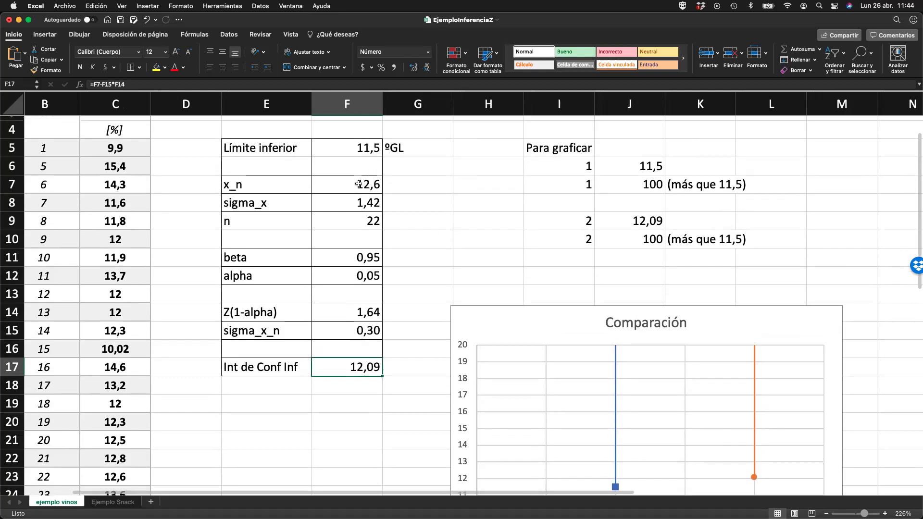
left_click(359, 185)
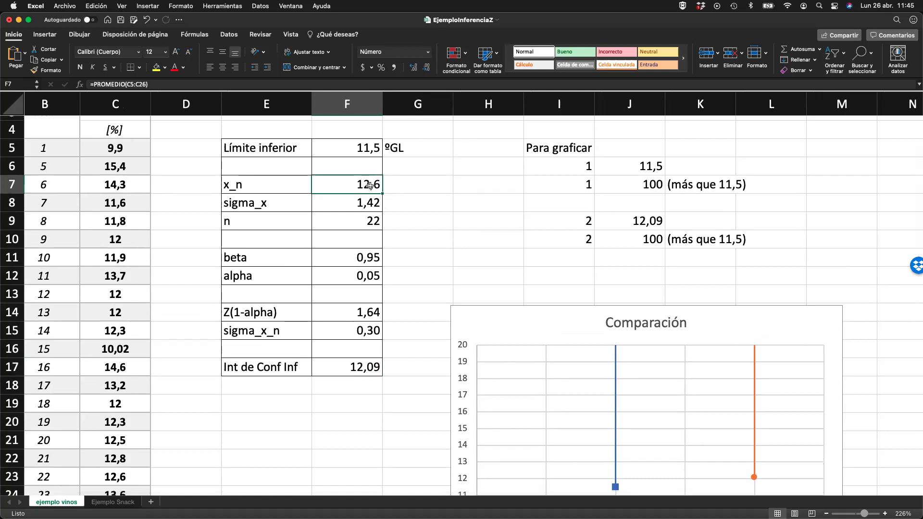
type("11")
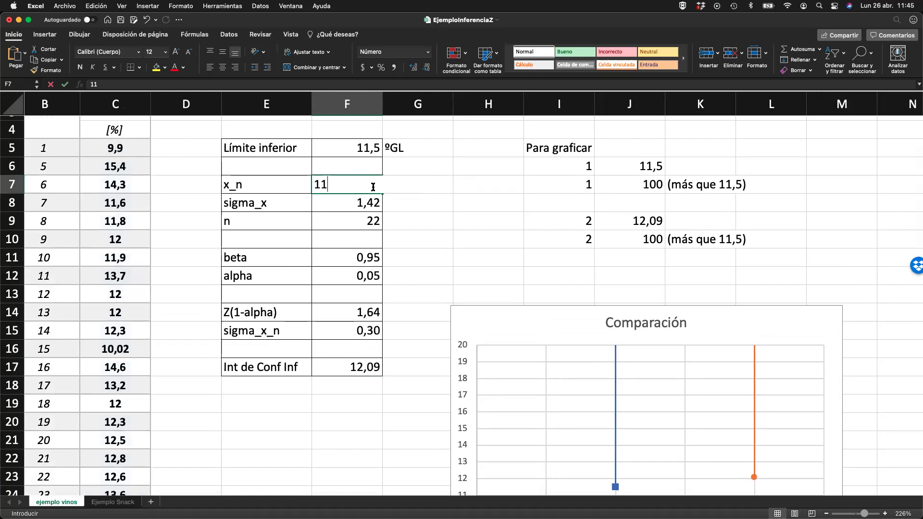
key("Return")
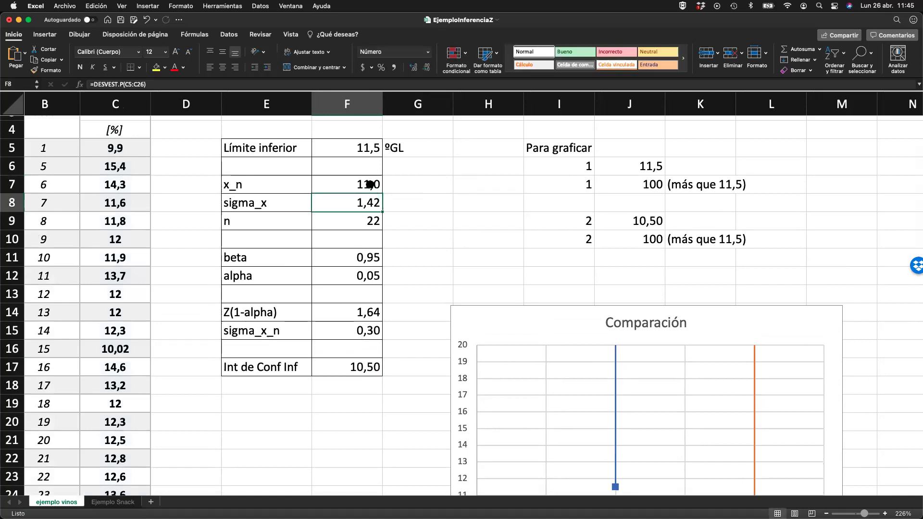
scroll(370, 184, "down", 2)
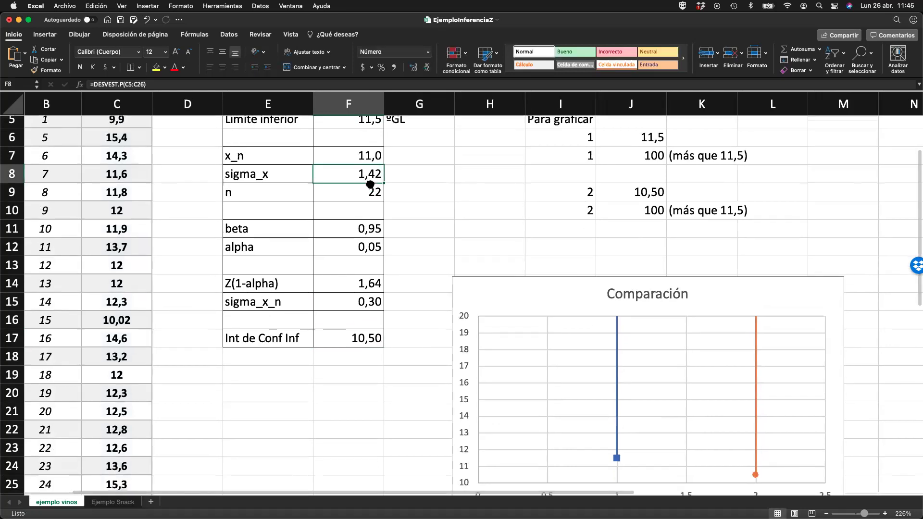
left_click(368, 154)
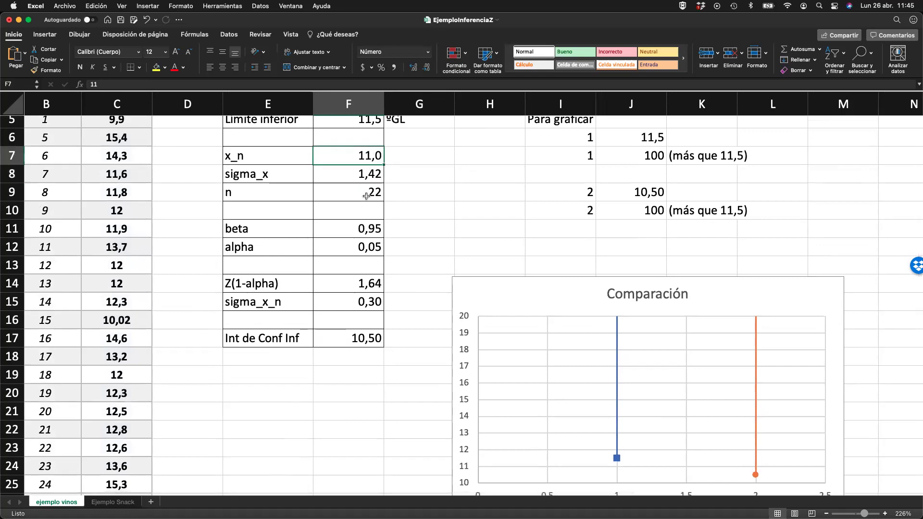
Check the recalculated bound in F17 and compare the two series' lower ends in the Comparación chart for the trial mean.
left_click(358, 339)
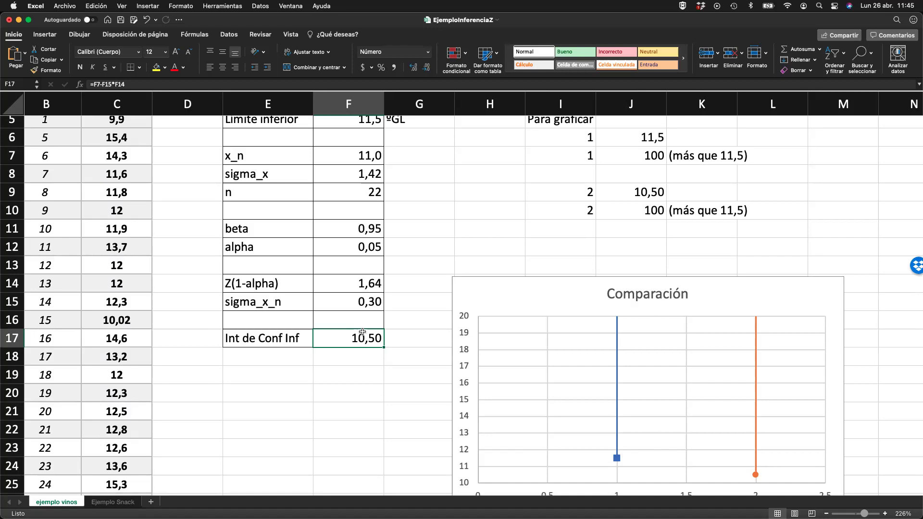
scroll(378, 365, "down", 1)
scroll(378, 365, "right", 1)
scroll(377, 368, "up", 3)
scroll(378, 368, "left", 1)
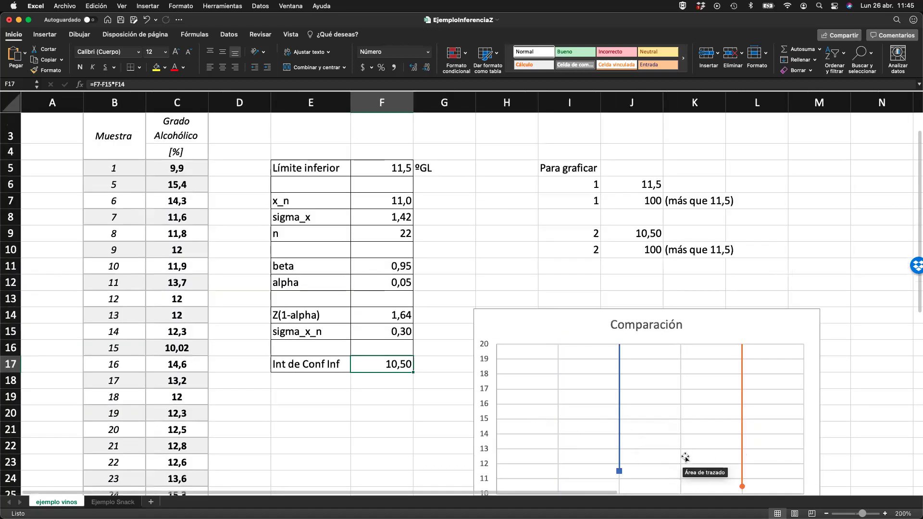
scroll(686, 458, "down", 3)
scroll(685, 458, "right", 1)
mouse_move(710, 422)
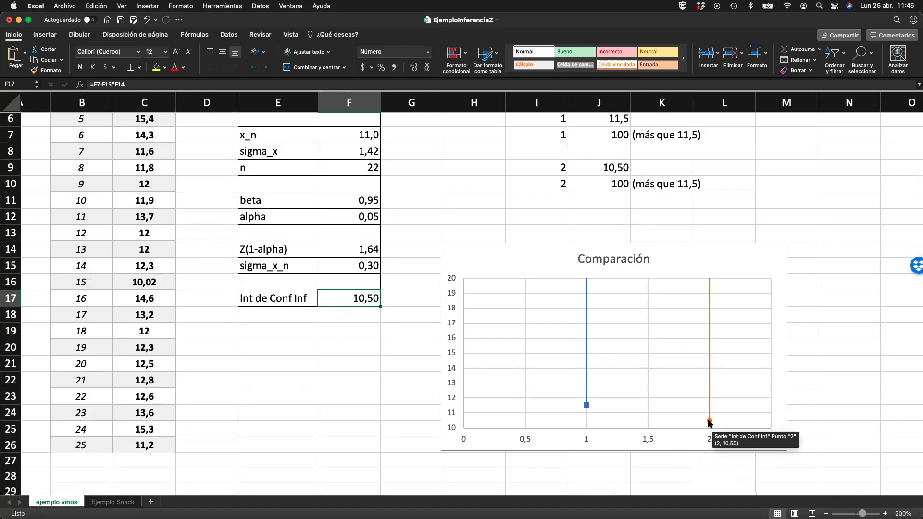
scroll(709, 422, "up", 1)
scroll(709, 422, "left", 1)
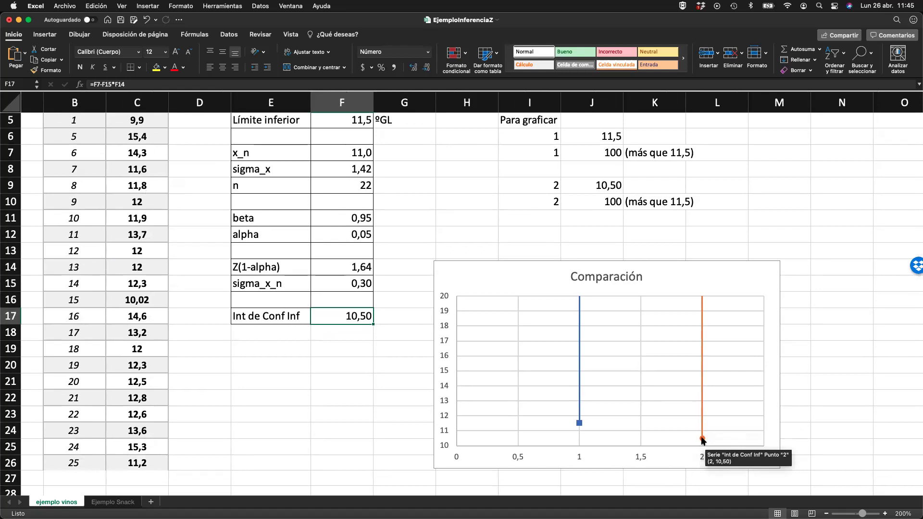
mouse_move(580, 424)
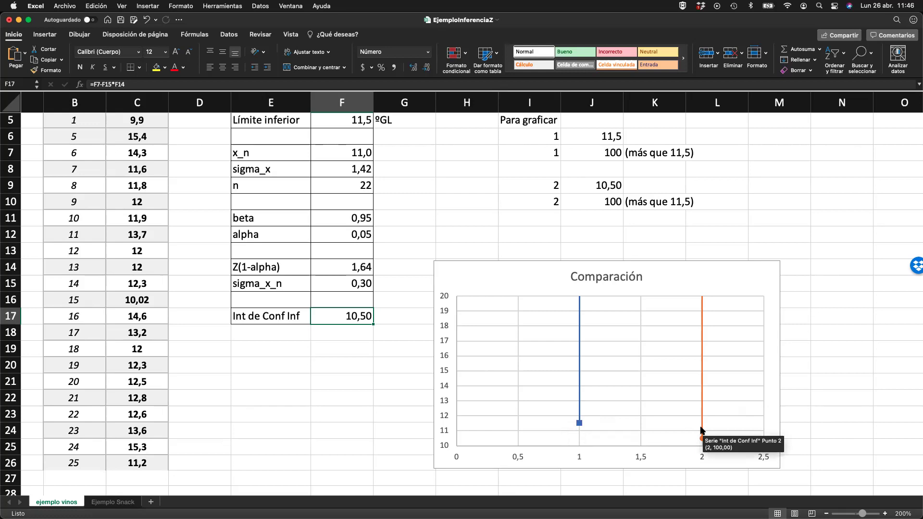
scroll(341, 166, "up", 2)
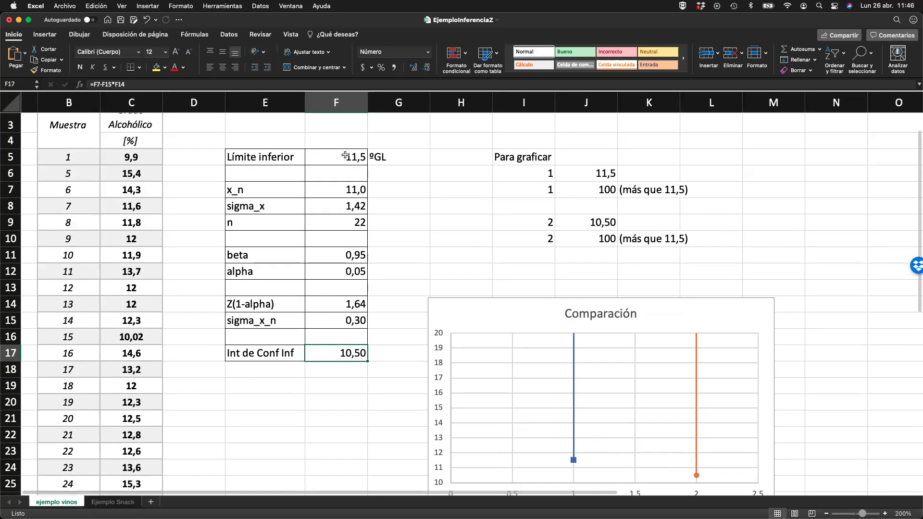
Undo the trial mean in F7 so it uses the average formula of C5:C26 again.
left_click(346, 155)
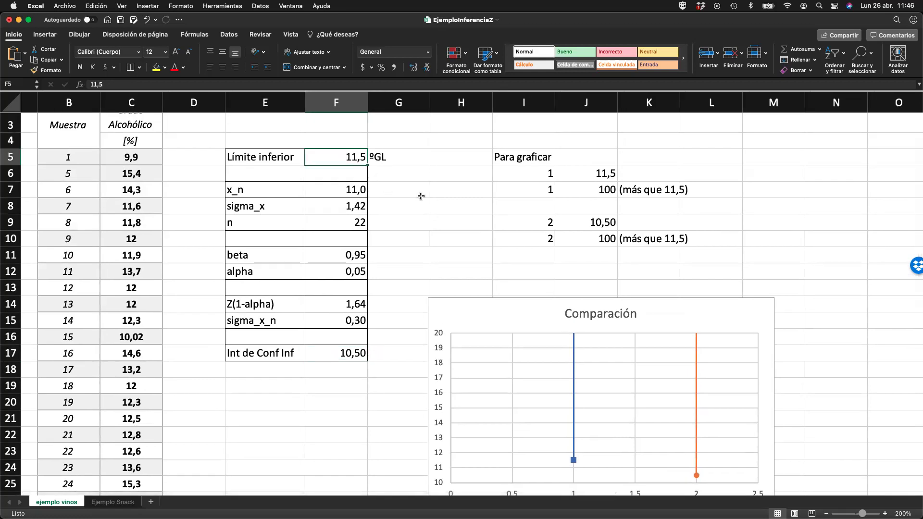
key("super+z")
scroll(421, 196, "up", 2)
key("super+z")
scroll(493, 257, "down", 5)
scroll(492, 257, "right", 1)
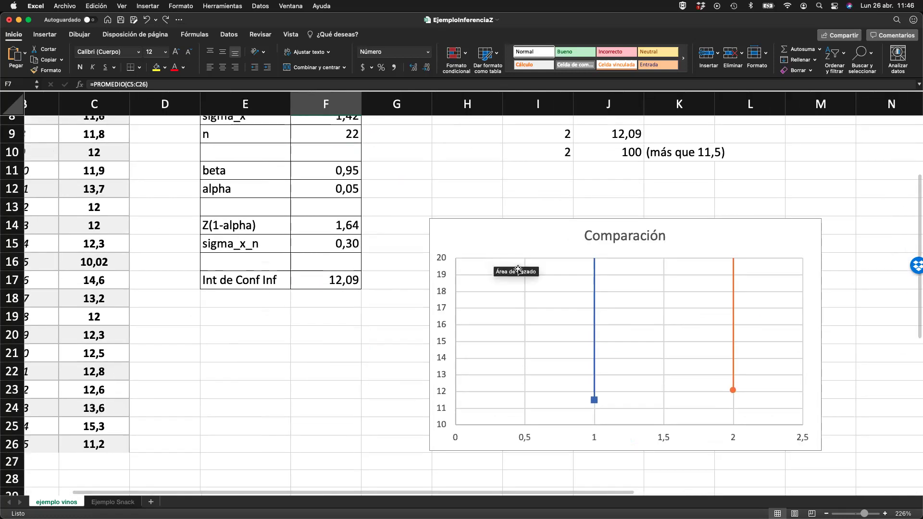
Examine the starting point of the Int de Conf Inf series in the Comparación chart against the Límite inferior series.
left_click(733, 391)
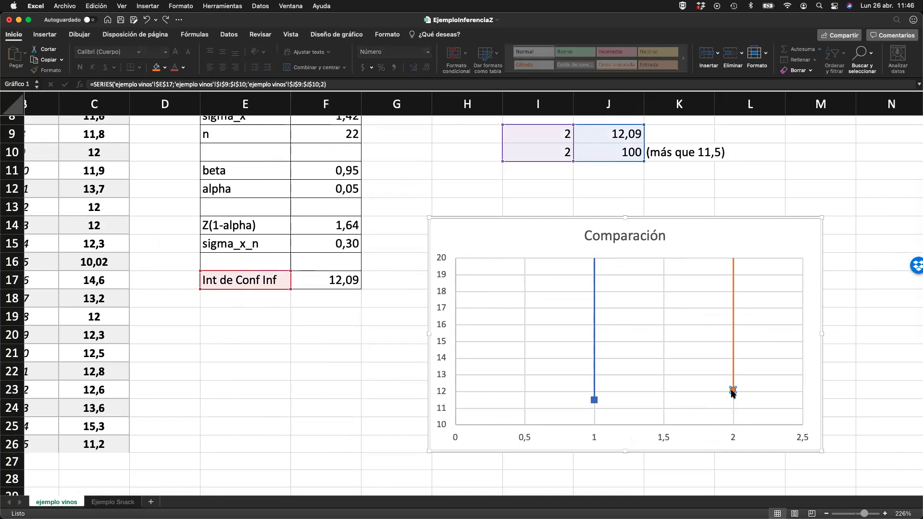
scroll(733, 393, "up", 1)
scroll(733, 393, "down", 4)
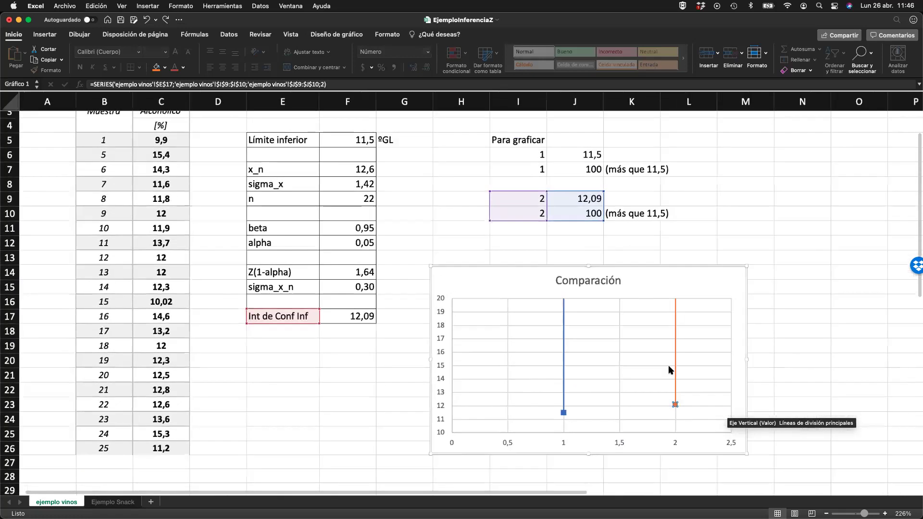
Set the confidence level beta in F11 to 0,99.
left_click(369, 250)
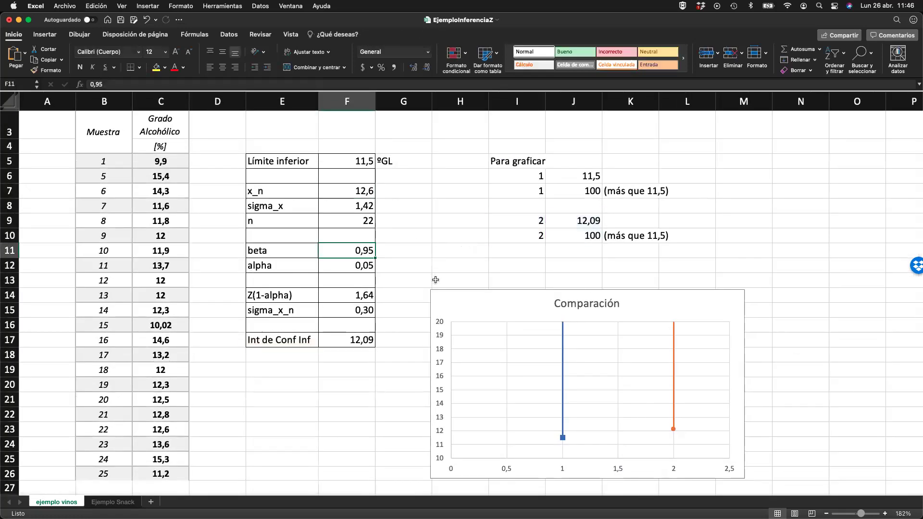
type("0,99")
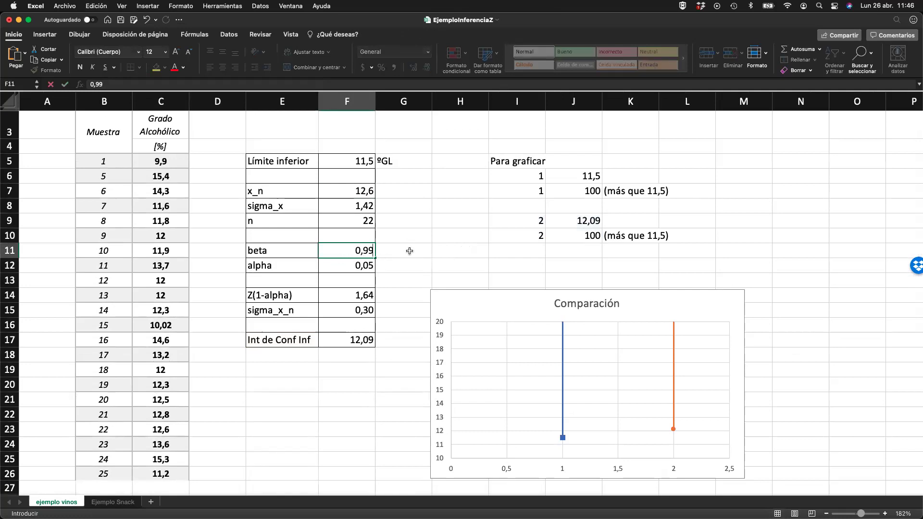
key("Return")
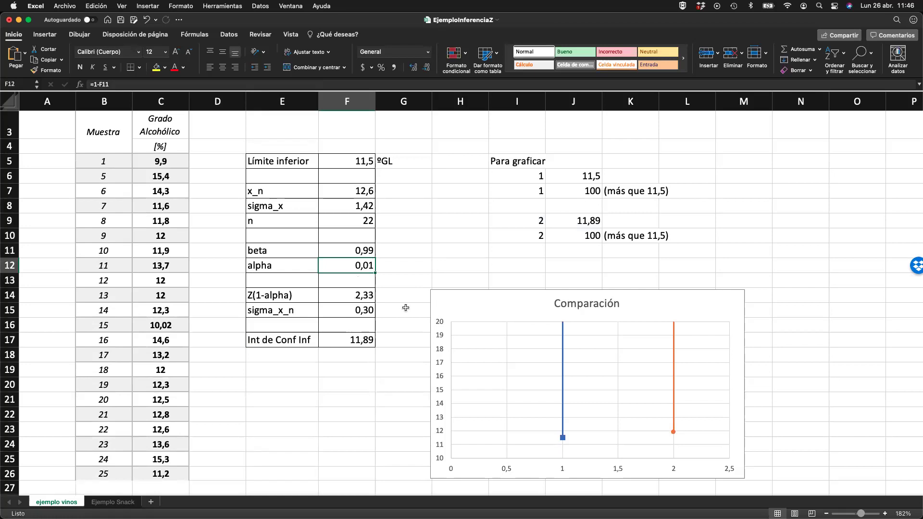
Compare the recalculated bound in F17 and its point in the Comparación chart with the Límite inferior in F5.
left_click(356, 338)
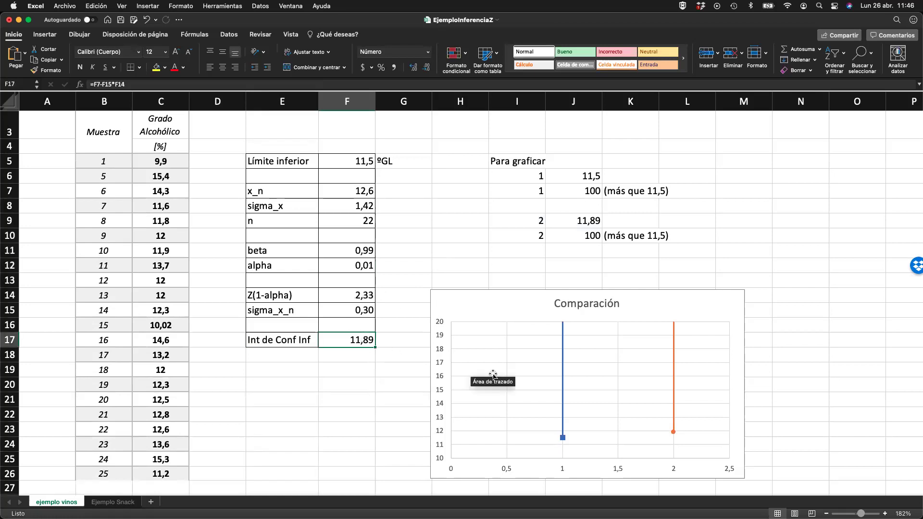
mouse_move(675, 432)
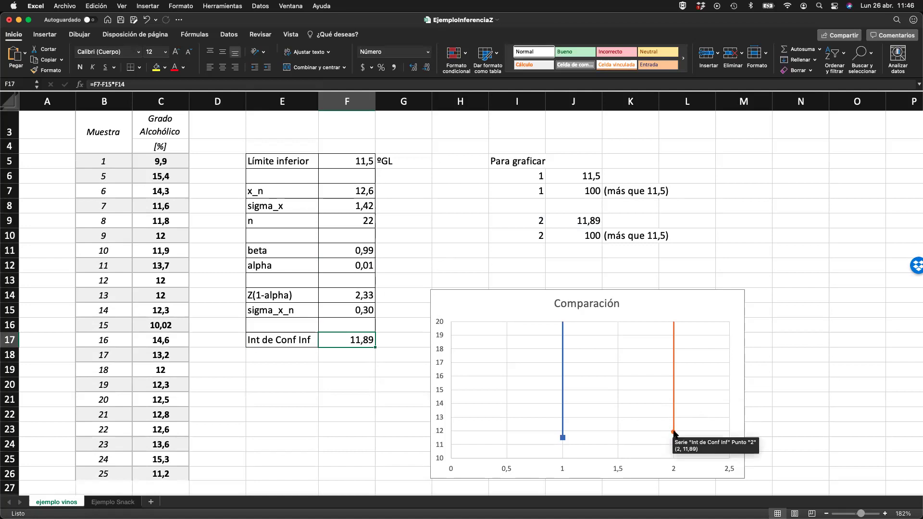
left_click(356, 159)
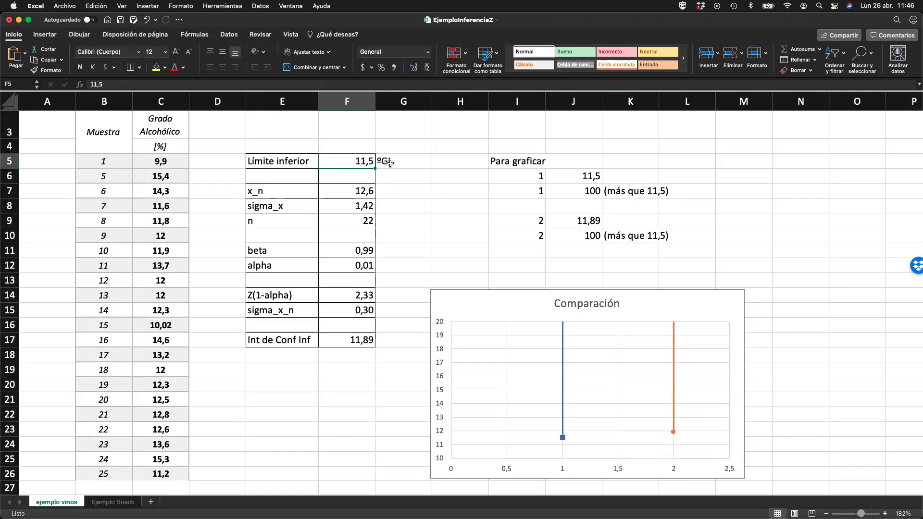
Raise the confidence level beta in F11 to 0,9999.
left_click(347, 247)
type("0,9999")
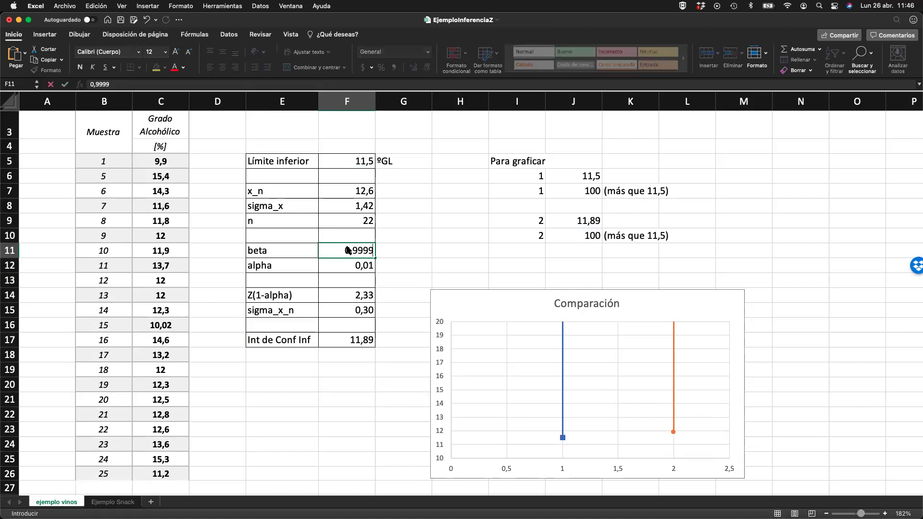
key("Return")
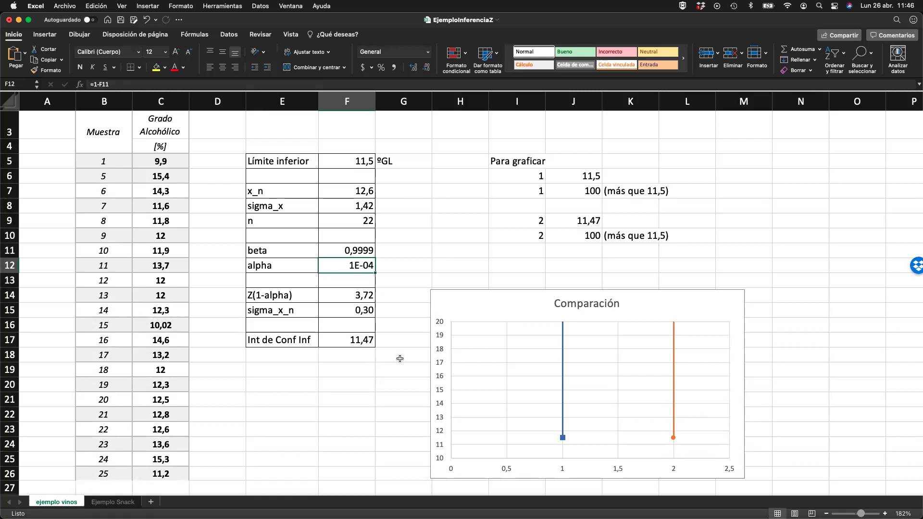
Compare the recalculated lower confidence bound in F17 with the Límite inferior in F5 at the 0,9999 confidence level.
left_click(355, 340)
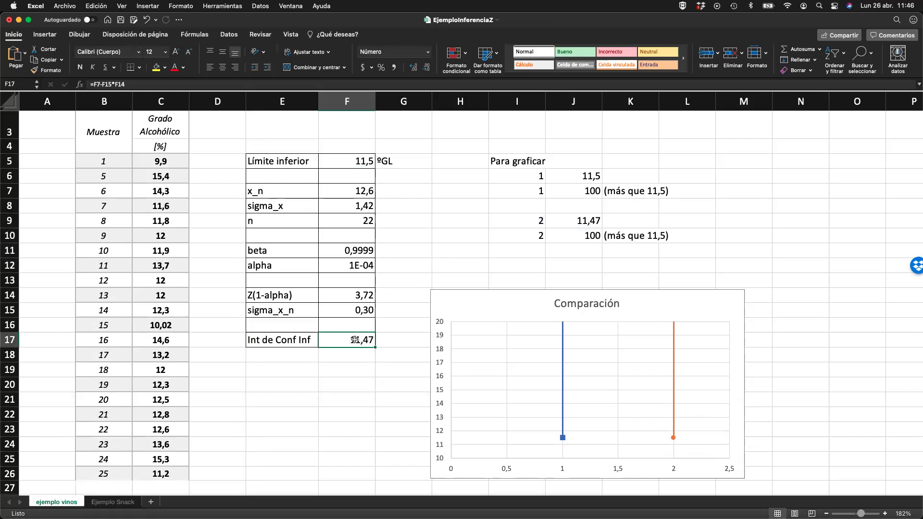
scroll(355, 340, "up", 3)
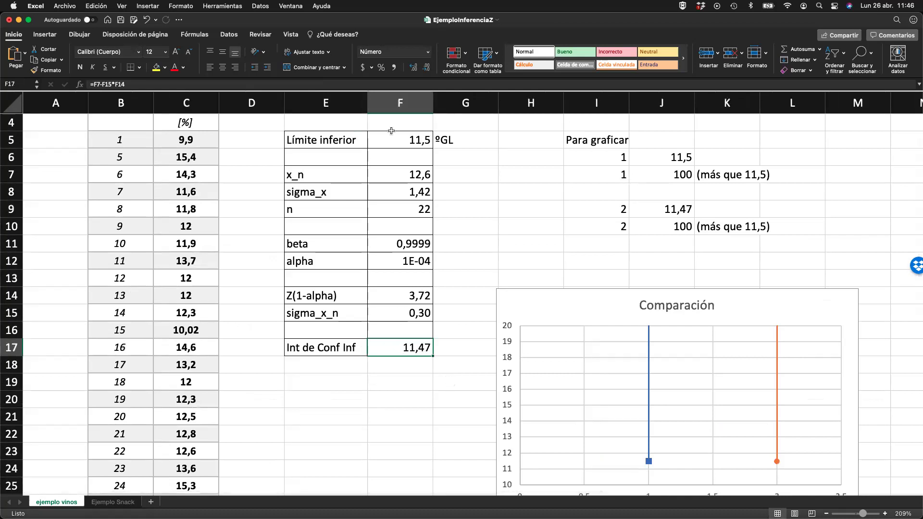
left_click(407, 144)
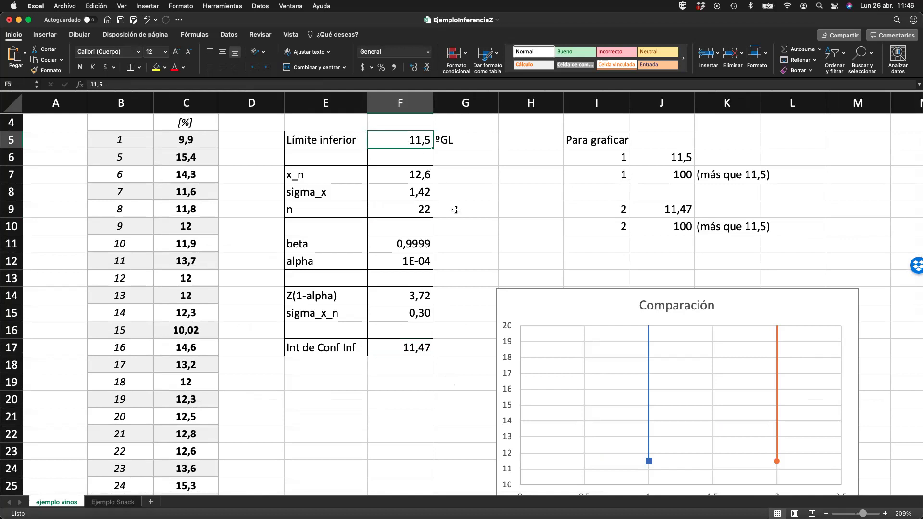
scroll(456, 210, "down", 1)
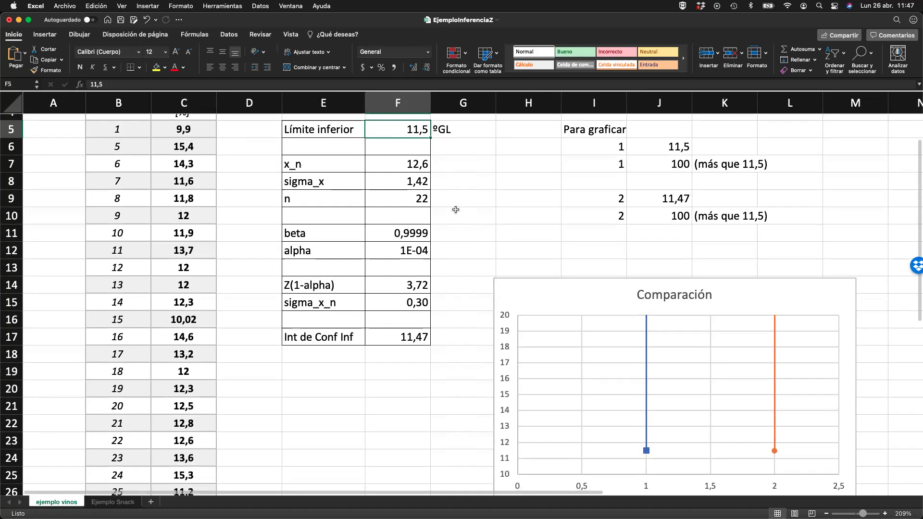
scroll(456, 209, "down", 1)
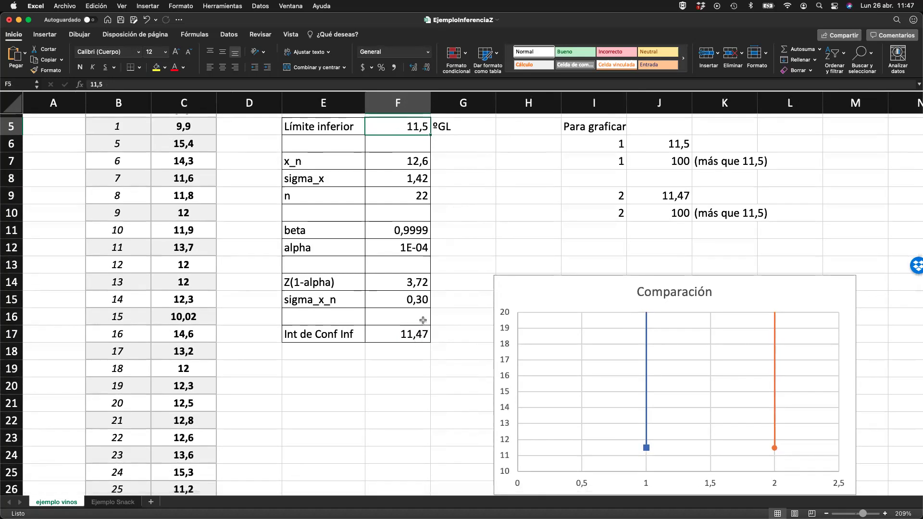
left_click(417, 336)
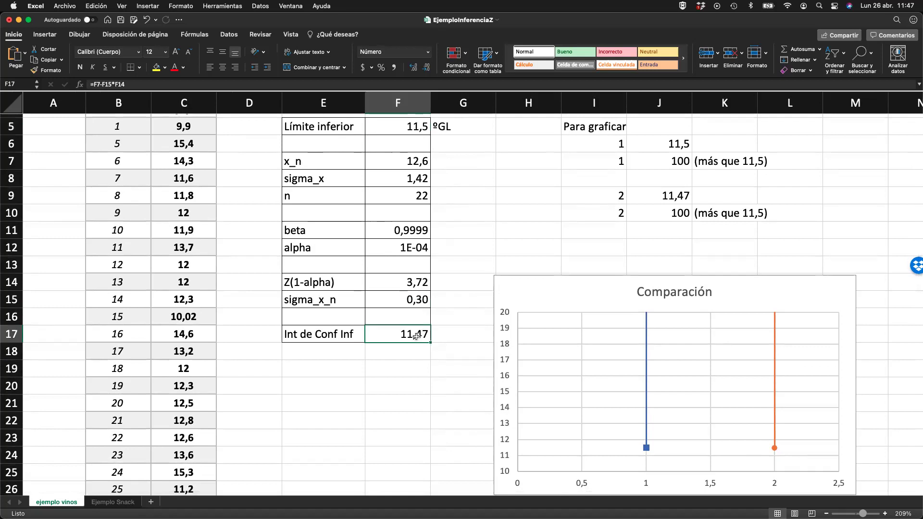
left_click(413, 131)
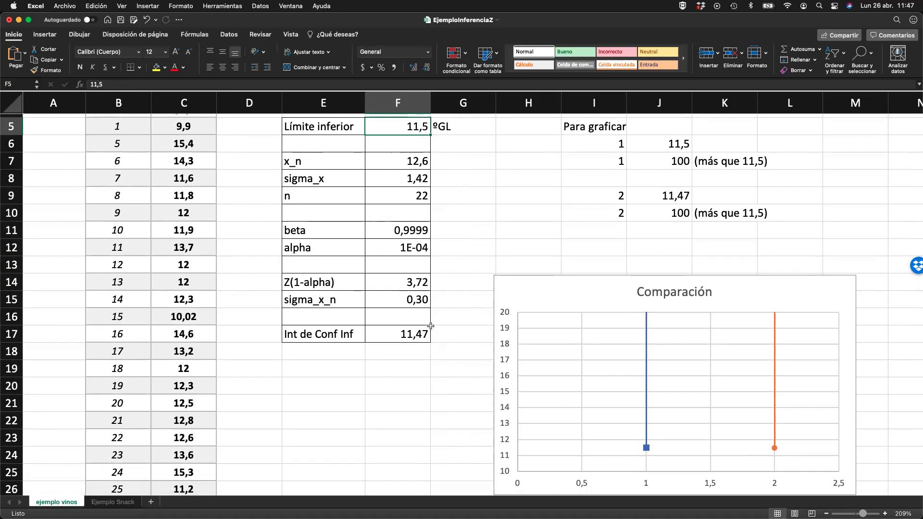
left_click(405, 339)
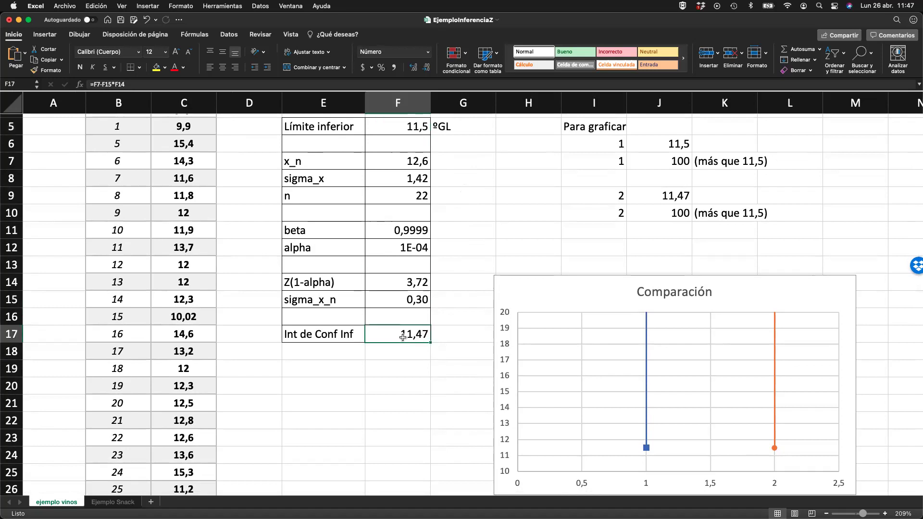
left_click(409, 128)
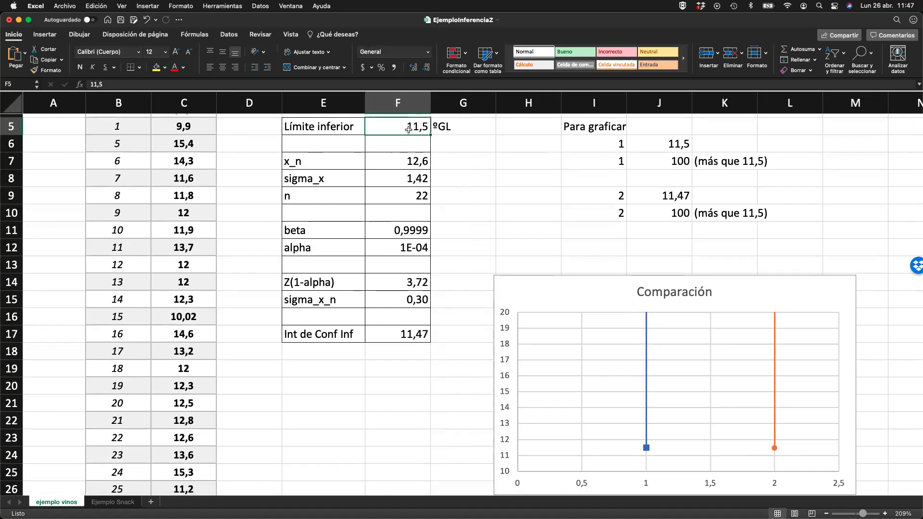
Replace sigma_x in F8 with a trial value of 1 and check the recalculated bound in F17.
left_click(404, 178)
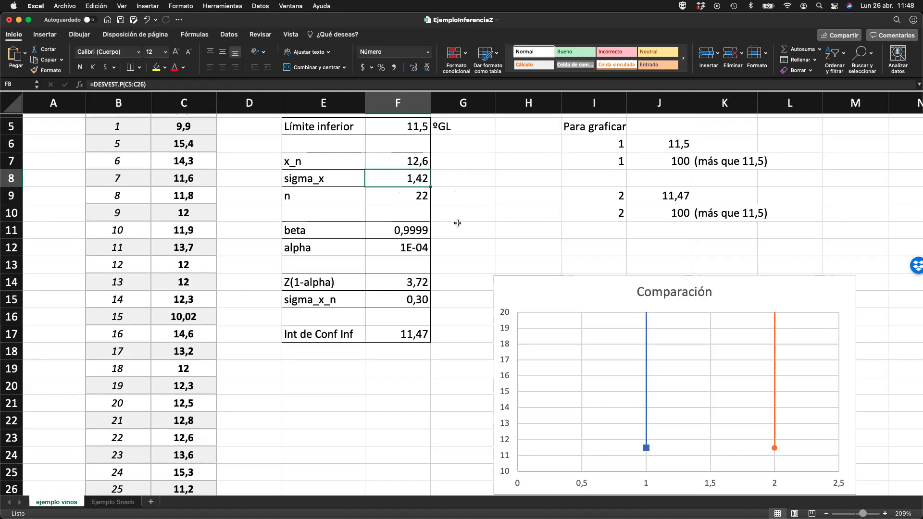
type("1")
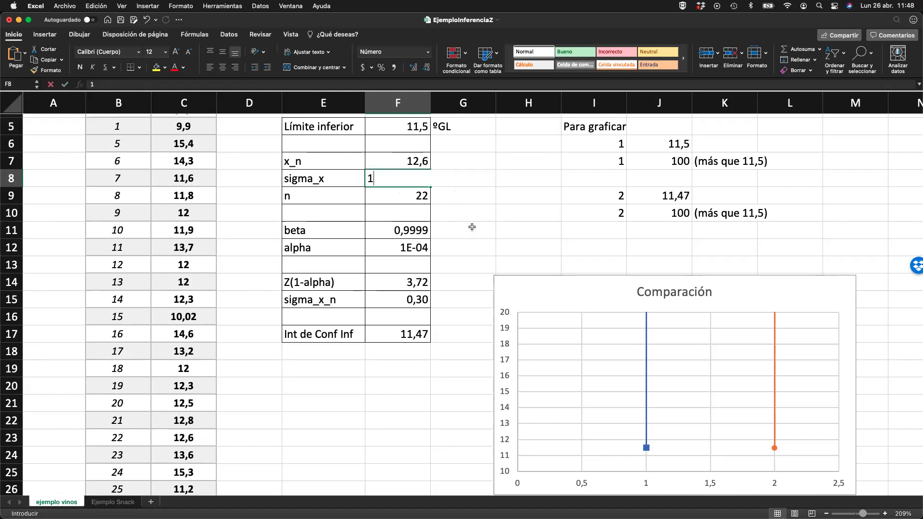
key("Return")
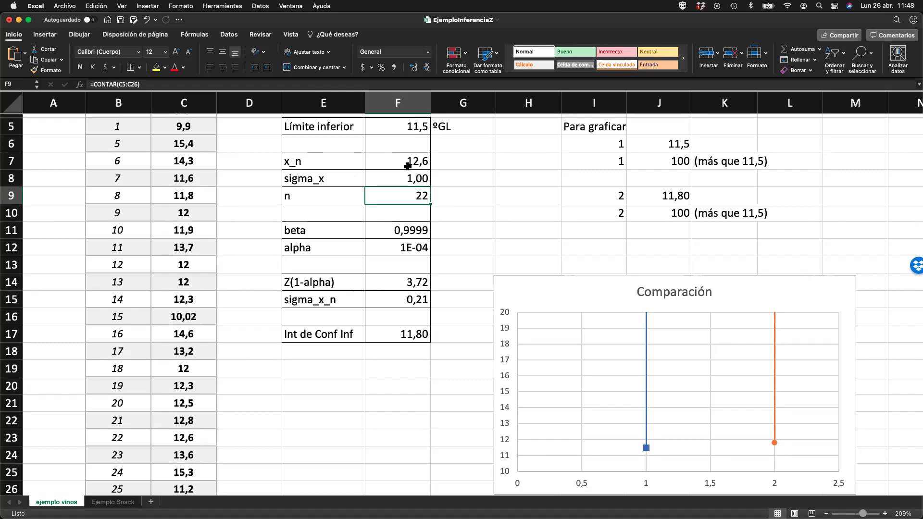
left_click(407, 228)
left_click(408, 330)
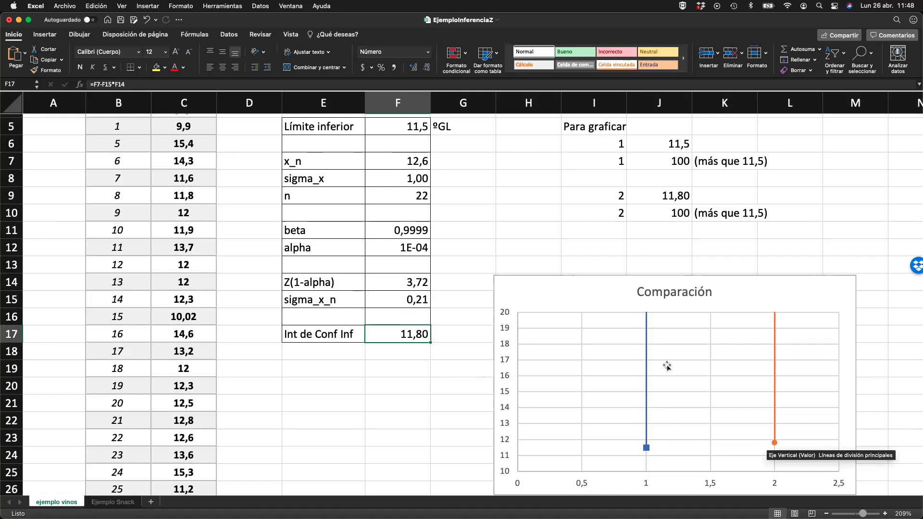
Return sigma_x in F8 to 1,42.
left_click(410, 179)
type("1,42")
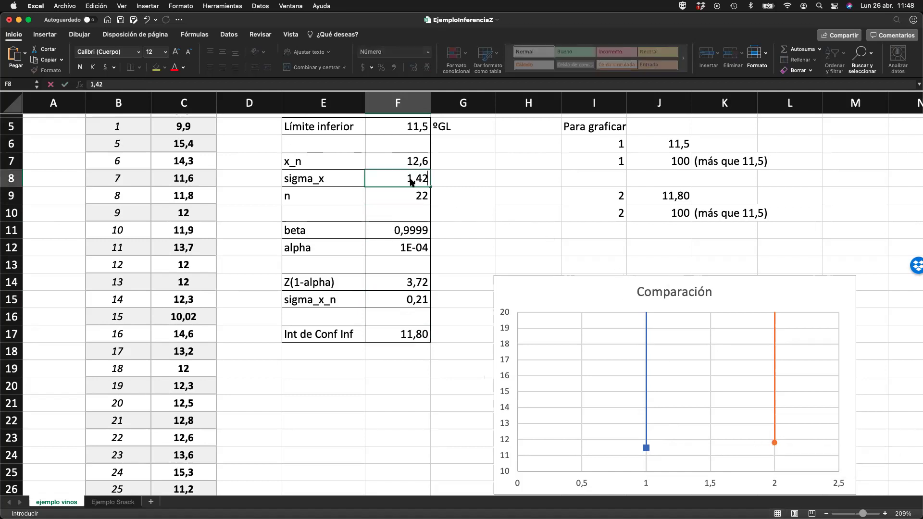
key("Return")
key("super+z")
key("super+y")
Set the confidence level beta in F11 back to 0,95.
left_click(417, 228)
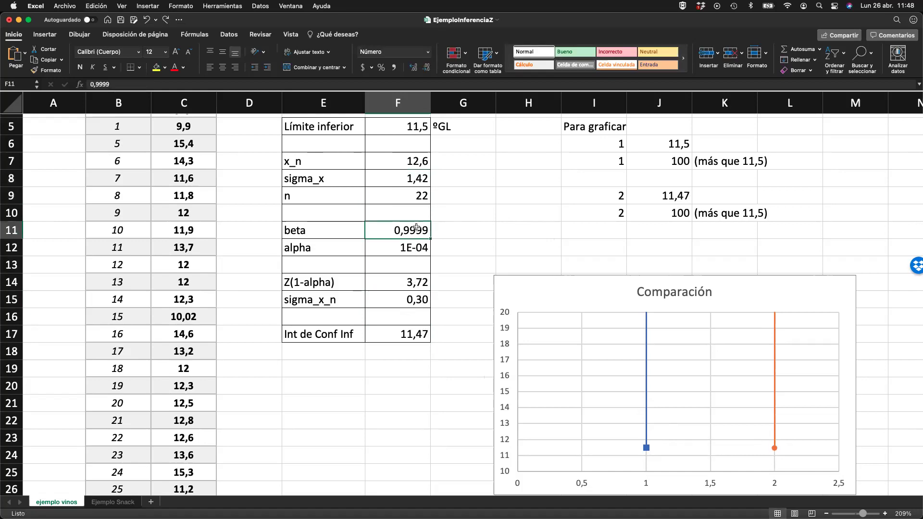
type("0.")
key("BackSpace")
type(",95")
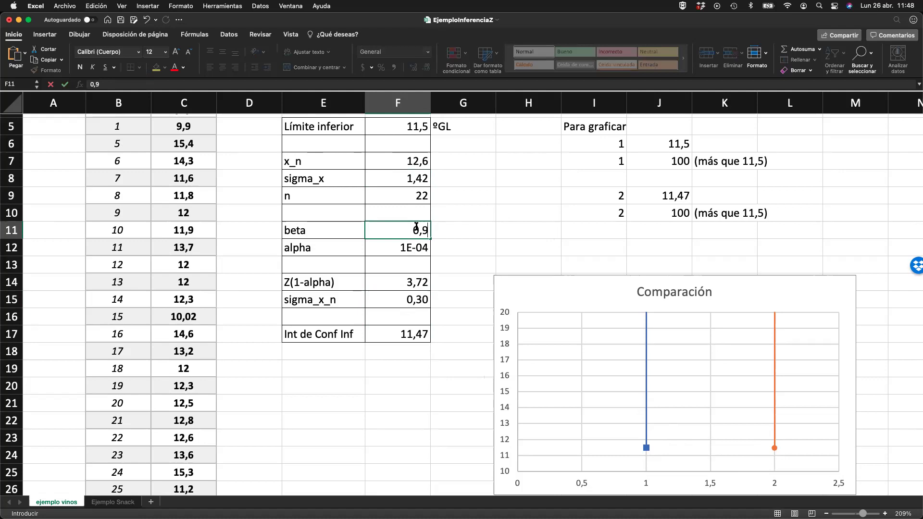
key("Return")
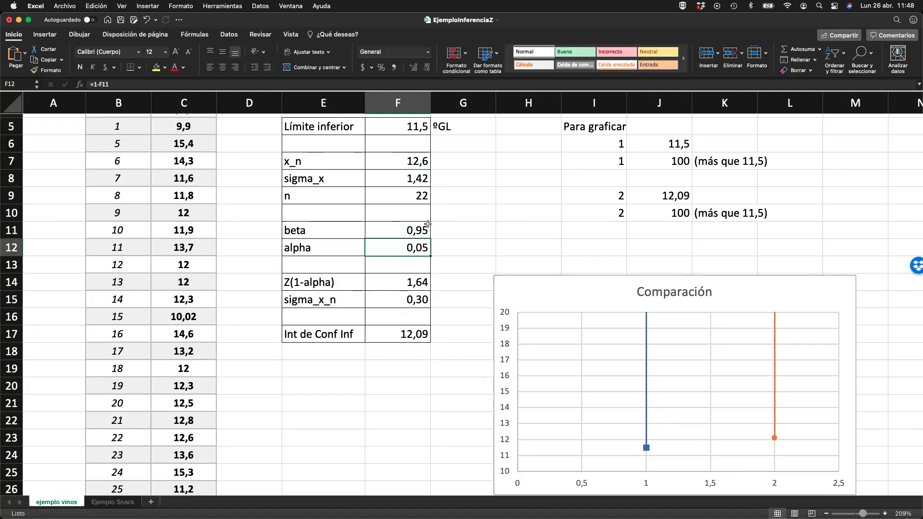
Review the restored beta in F11 together with the lower bound in F17 and the Comparación chart.
left_click(428, 224)
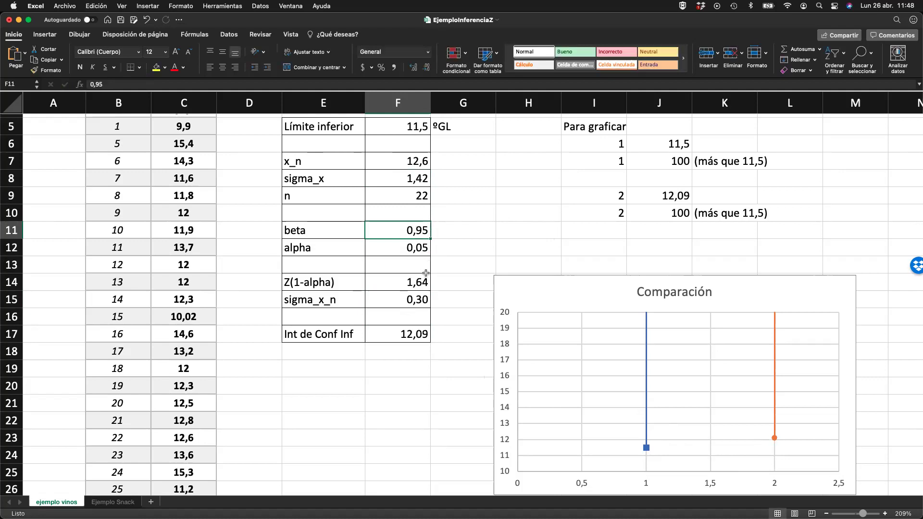
left_click(412, 333)
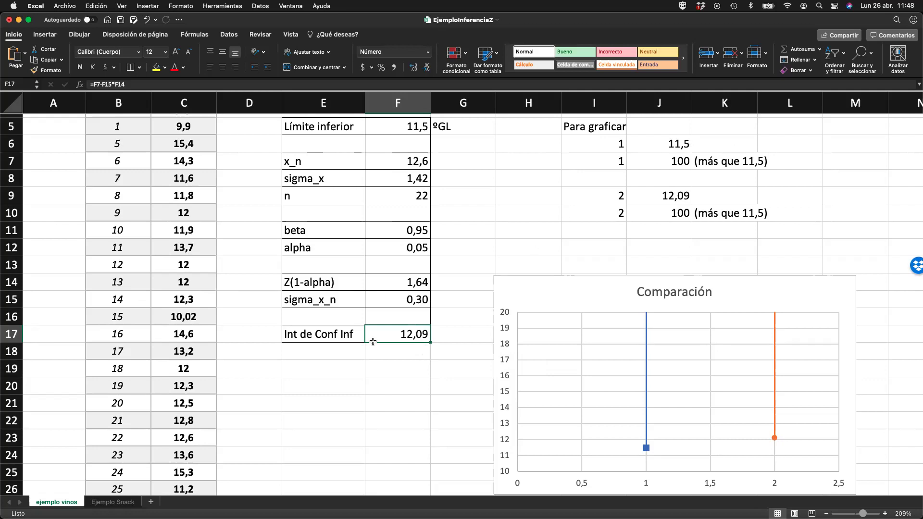
mouse_move(774, 417)
scroll(413, 372, "up", 2)
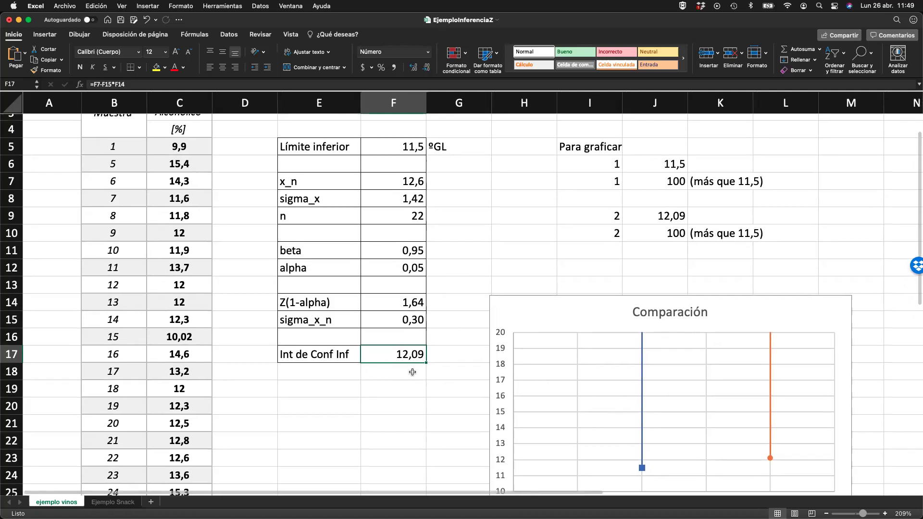
left_click(400, 246)
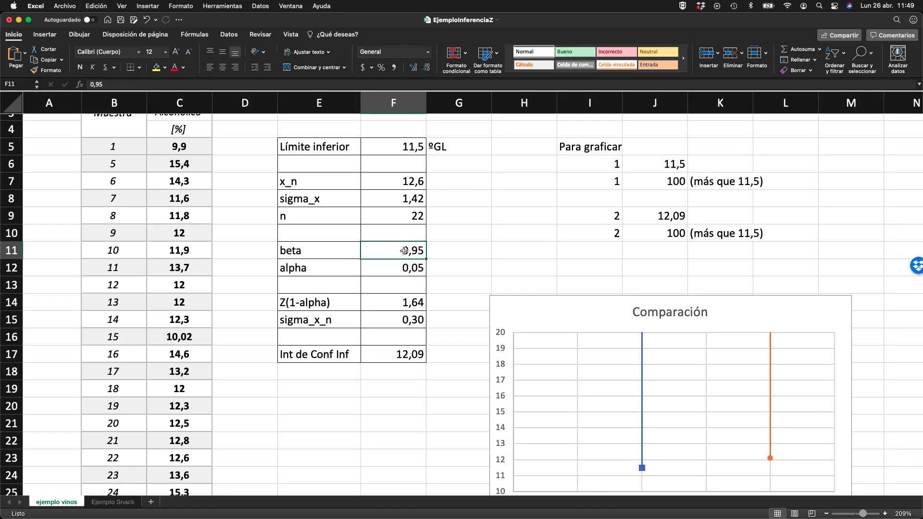
left_click(459, 257)
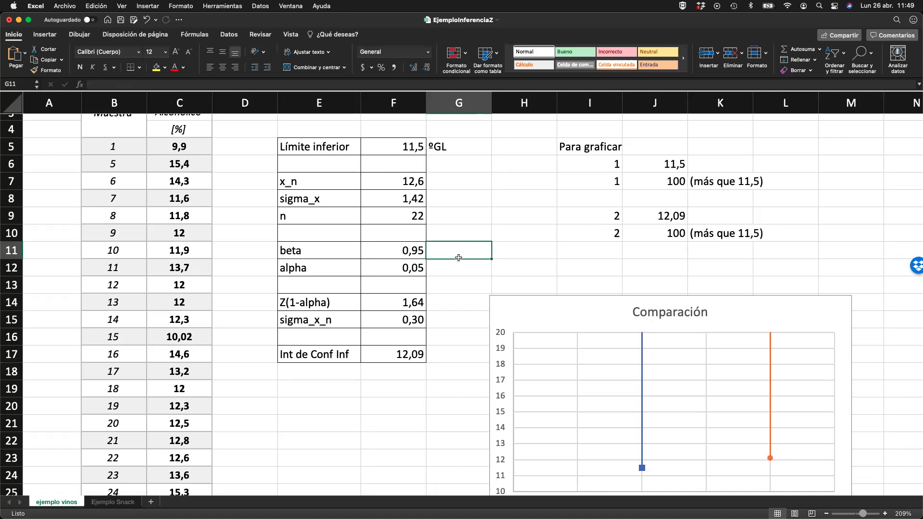
left_click(412, 251)
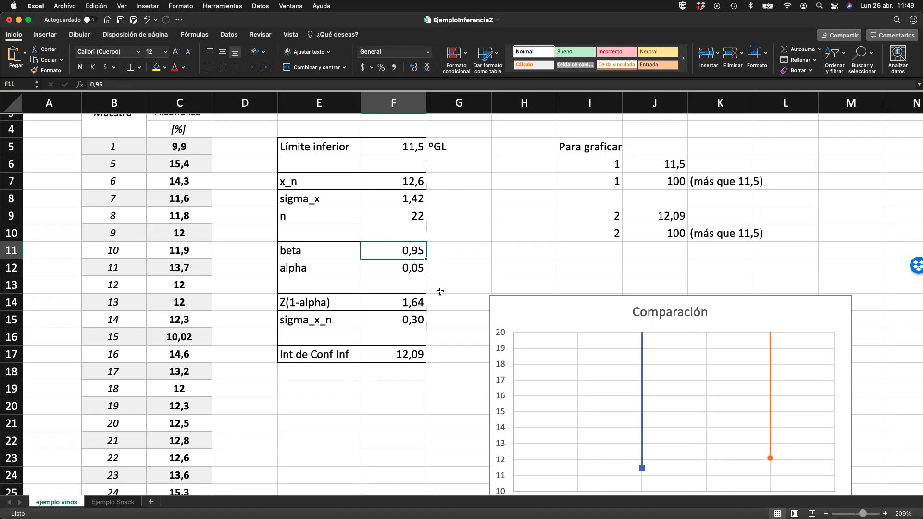
scroll(442, 344, "down", 1)
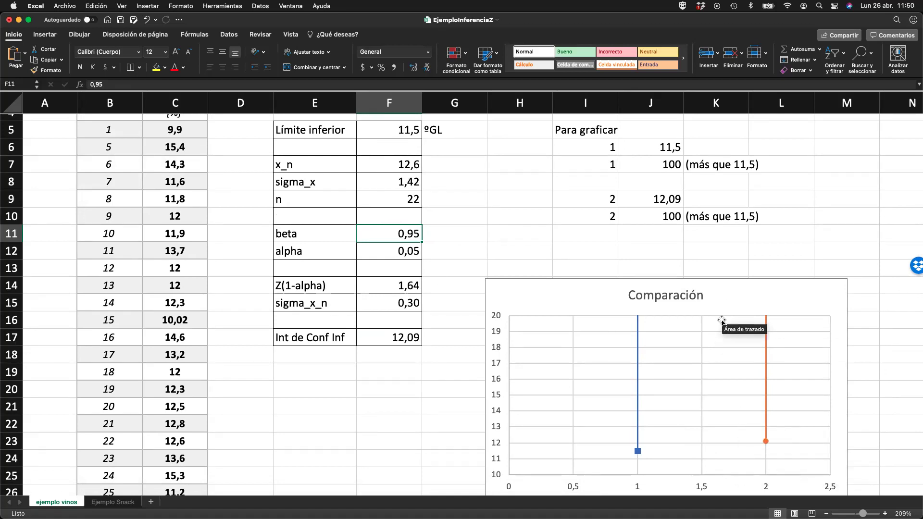
mouse_move(766, 330)
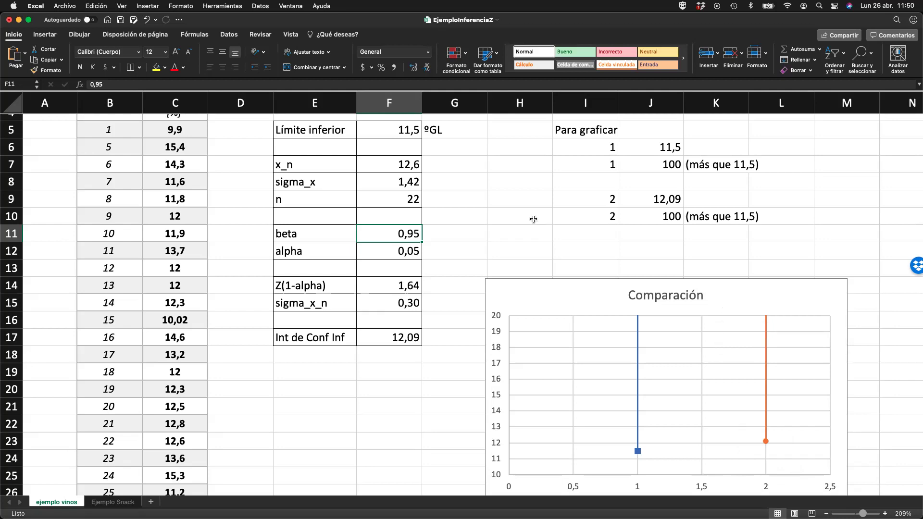
left_click(388, 182)
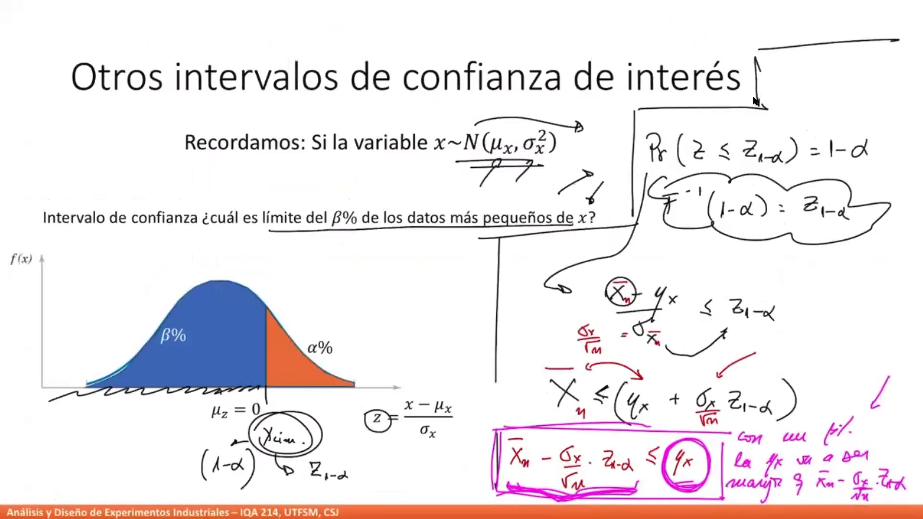
mouse_move(485, 508)
left_mouse_down()
mouse_move(494, 432)
mouse_move(726, 430)
mouse_move(720, 453)
left_mouse_up()
left_click_drag(719, 501, 549, 494)
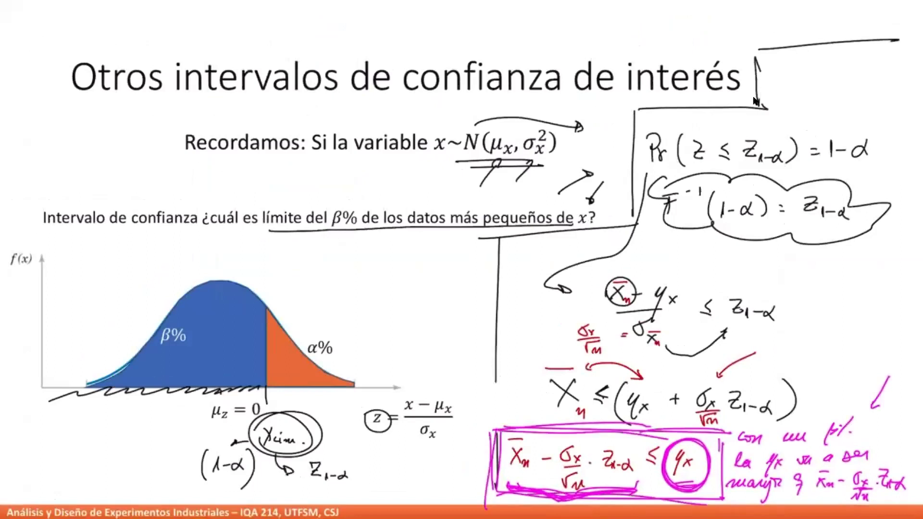
left_click_drag(647, 495, 667, 488)
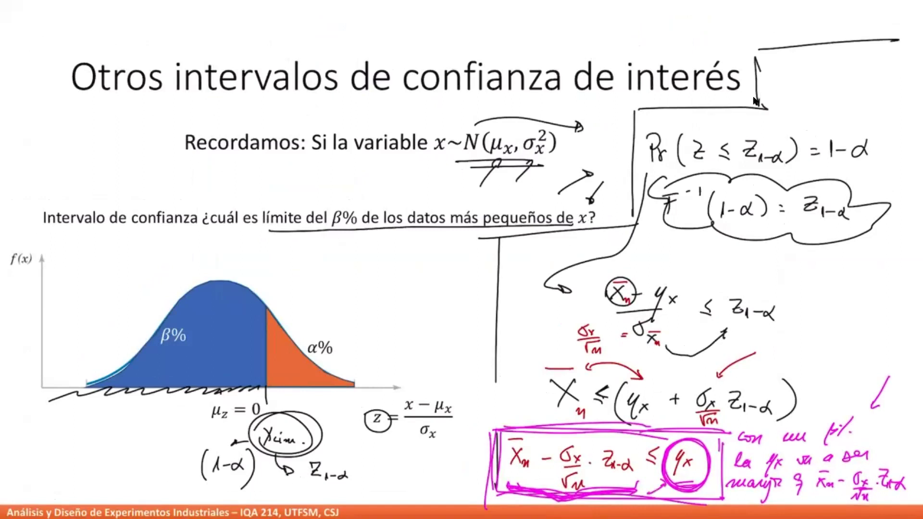
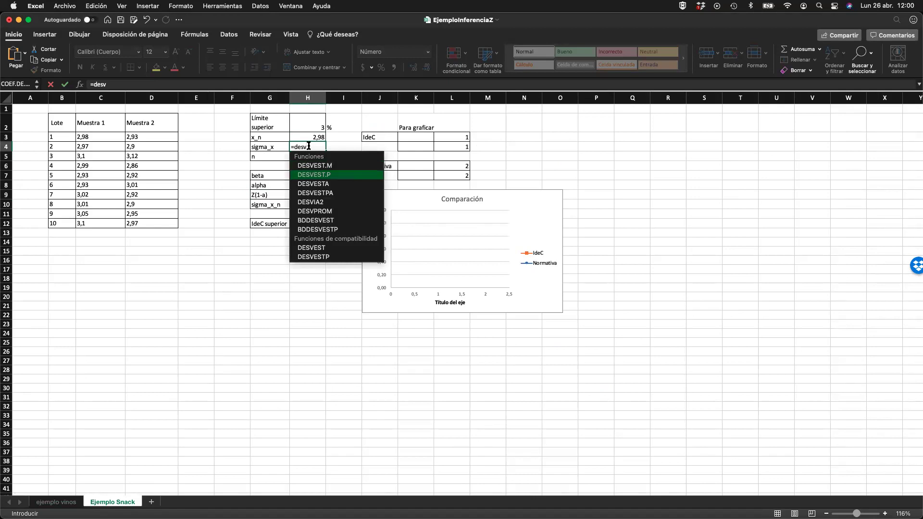
Calculate the snack sheet's sigma_x in H4 with DESVEST.P over the sample values in C3:D12.
key("Left")
key("Left")
key("Left")
key("Left")
key("Left")
key("Left")
key("Up")
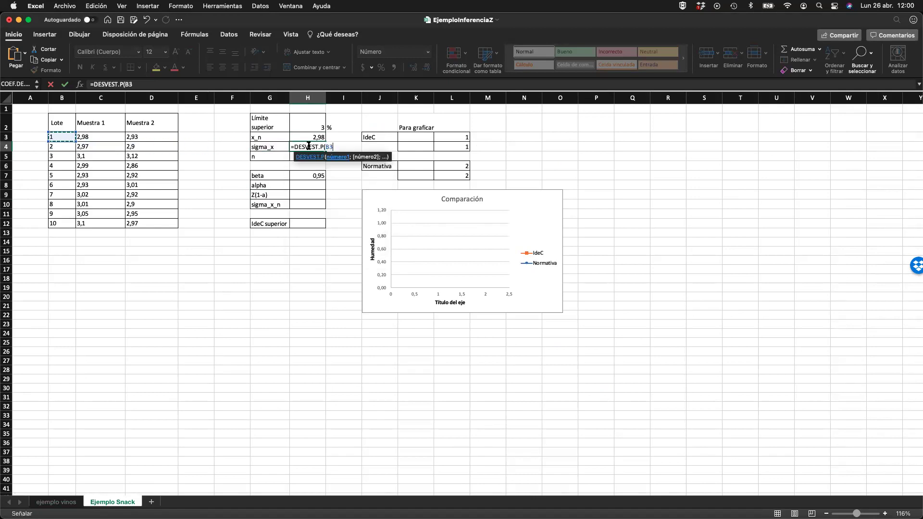
key("Right")
key("shift+Down")
key("shift+Down")
key("shift+Down")
key("shift+Down")
key("shift+Down")
key("shift+Down")
key("shift+Down")
key("shift+Down")
key("shift+Down")
key("shift+Right")
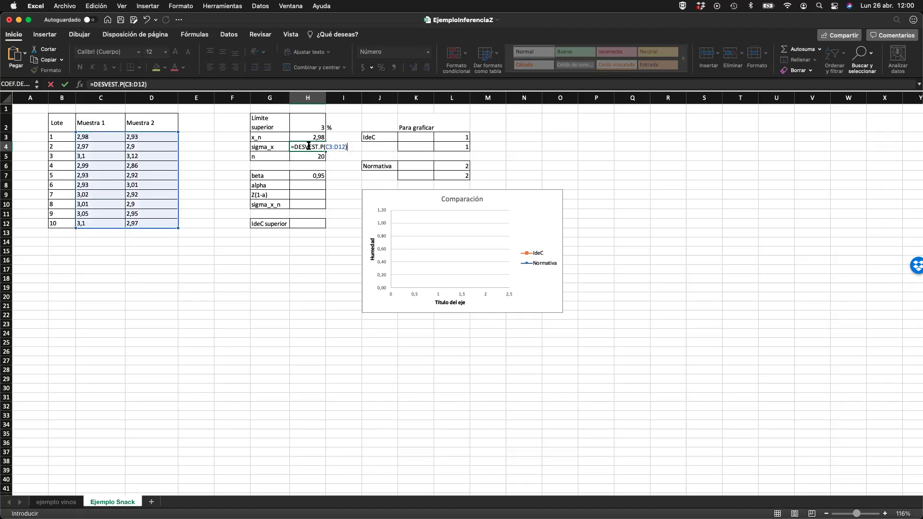
key("Return")
key("Up")
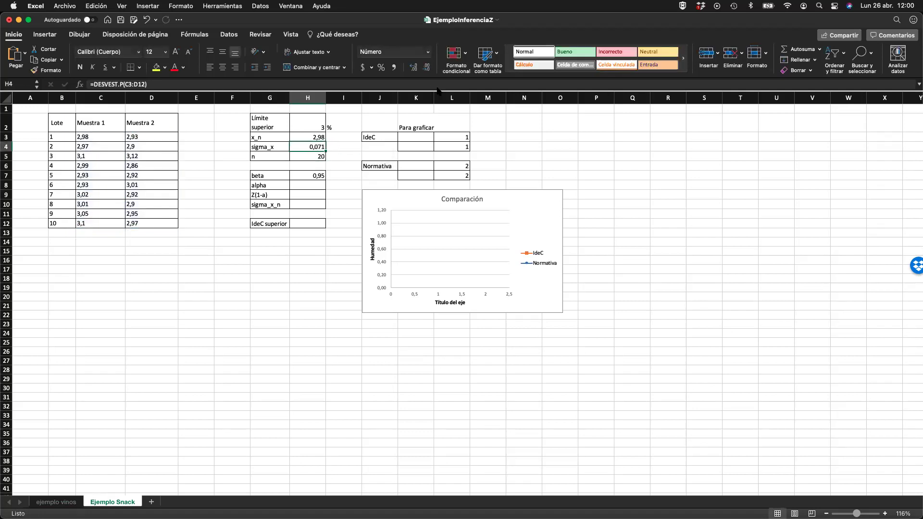
Reduce the sigma_x cell H4 to one decimal place.
left_click(426, 69)
left_click(426, 68)
left_click(342, 147)
Calculate alpha in H8 as 1 minus the beta value in H7.
left_click(307, 185)
type("=1-")
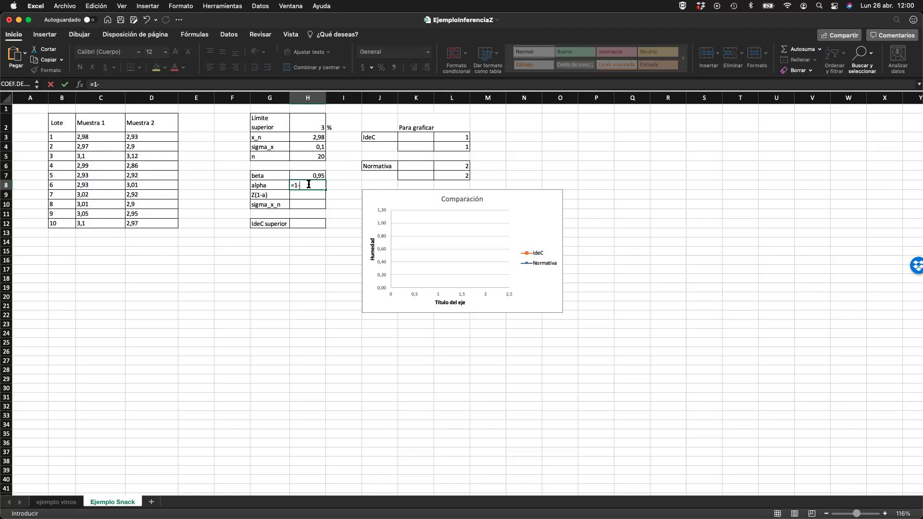
key("Up")
key("Return")
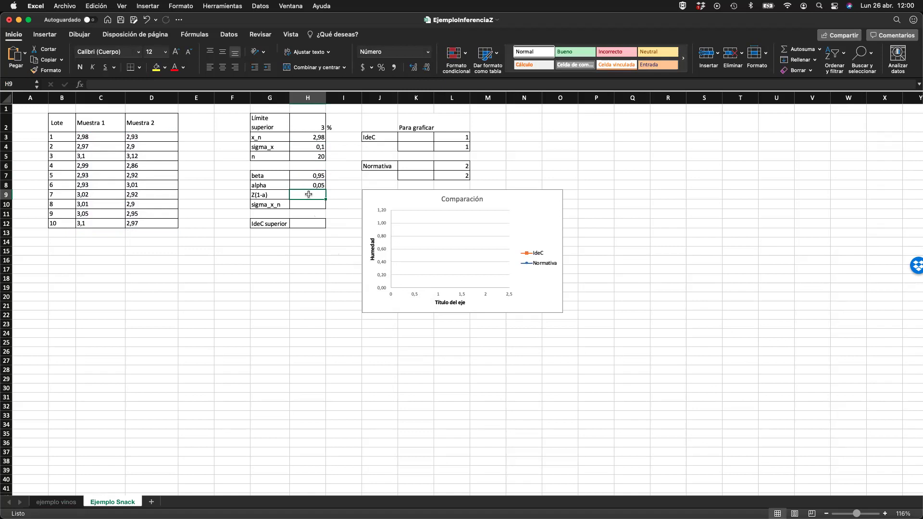
type("=inv")
key("Down")
key("Down")
key("Down")
key("Down")
key("Down")
key("Down")
key("Down")
key("Down")
key("Down")
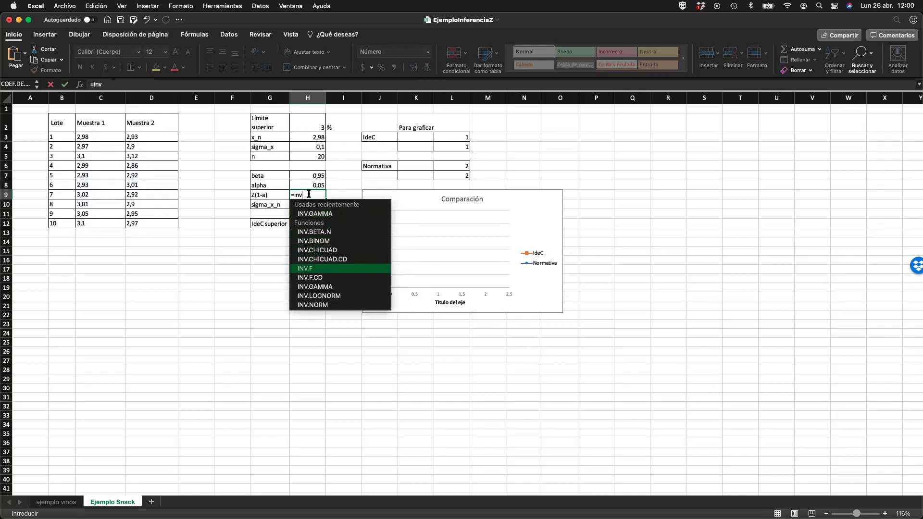
key("Right")
Calculate Z(1-a) in H9 with the formula =INV.NORM.ESTAND(1-H8).
left_click(310, 197)
type("=inv.norm")
key("Down")
key("Tab")
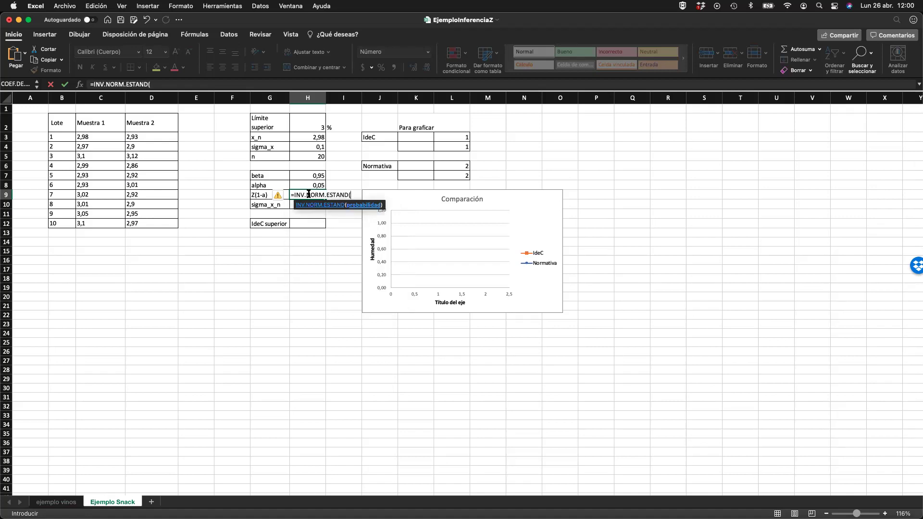
type("1-")
left_click(308, 186)
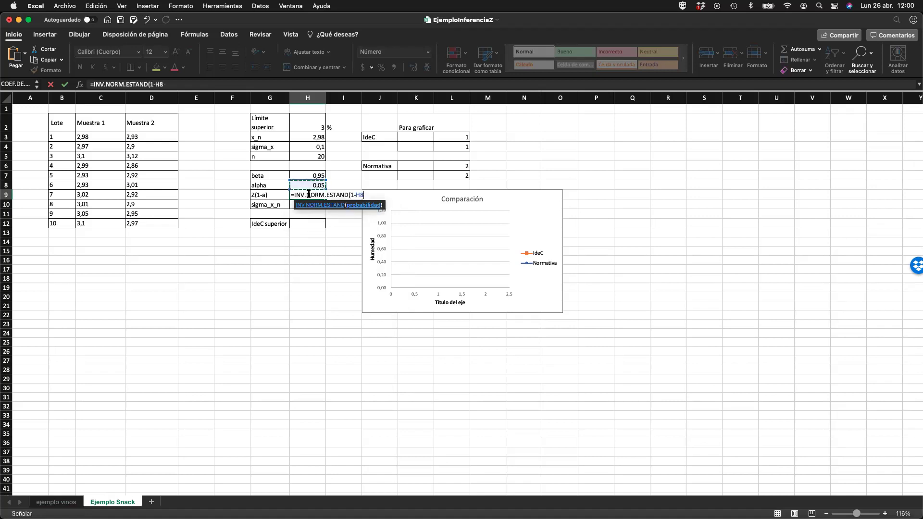
key("Return")
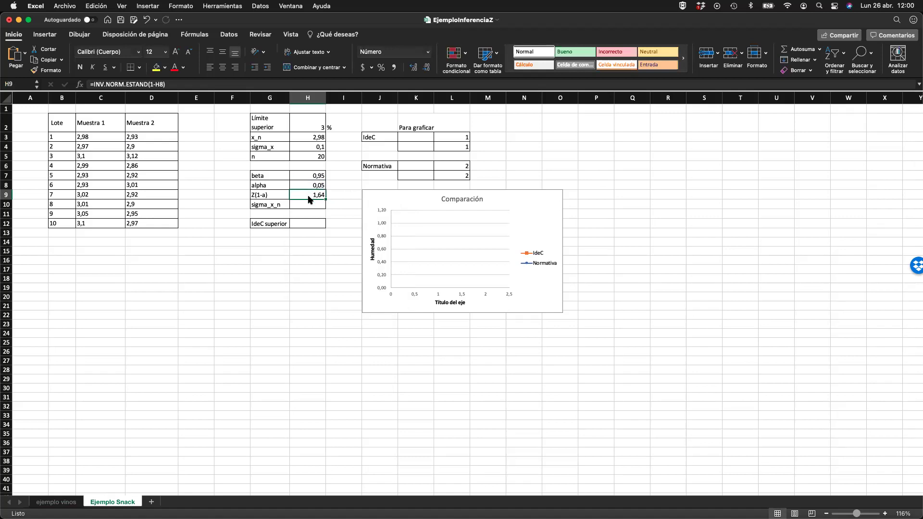
Calculate sigma_x_n in H10 as sigma_x divided by the square root of n, using =H4/raiz(H5).
left_click(309, 202)
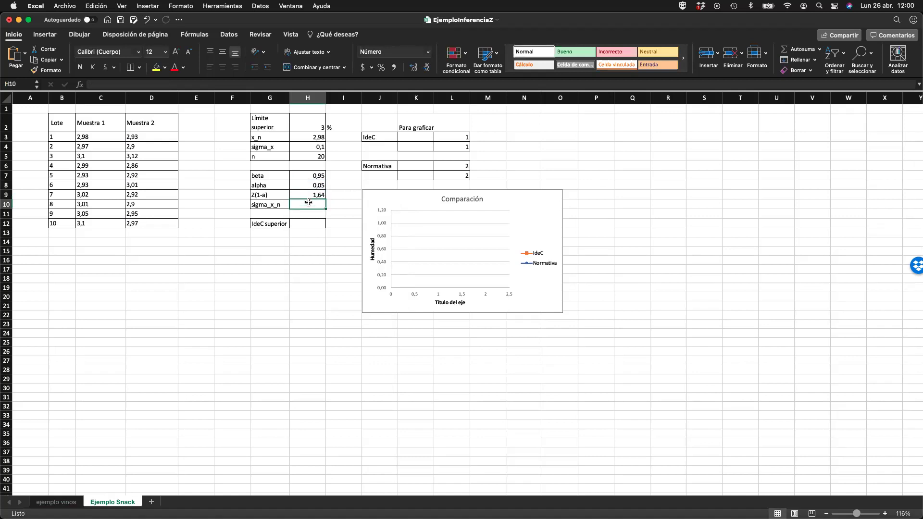
type("=")
key("Up")
key("Up")
key("Up")
key("Up")
key("Up")
key("Up")
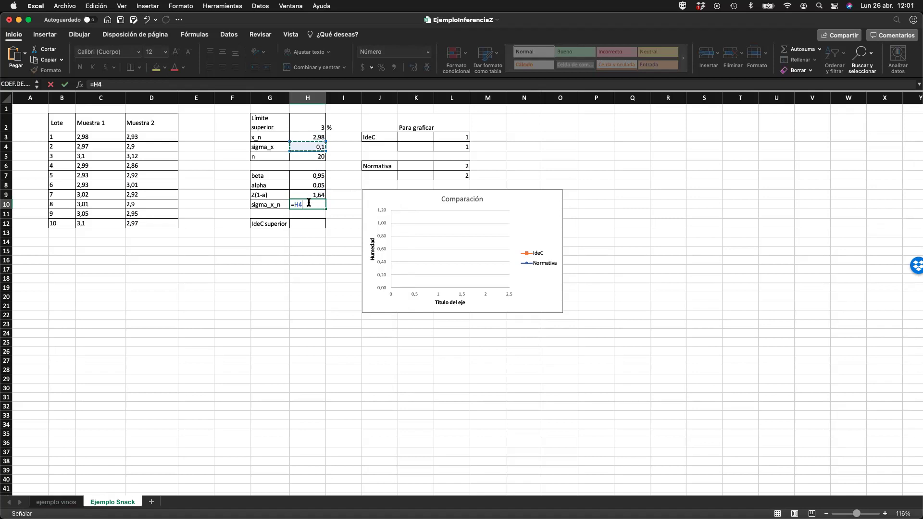
type("/raiz")
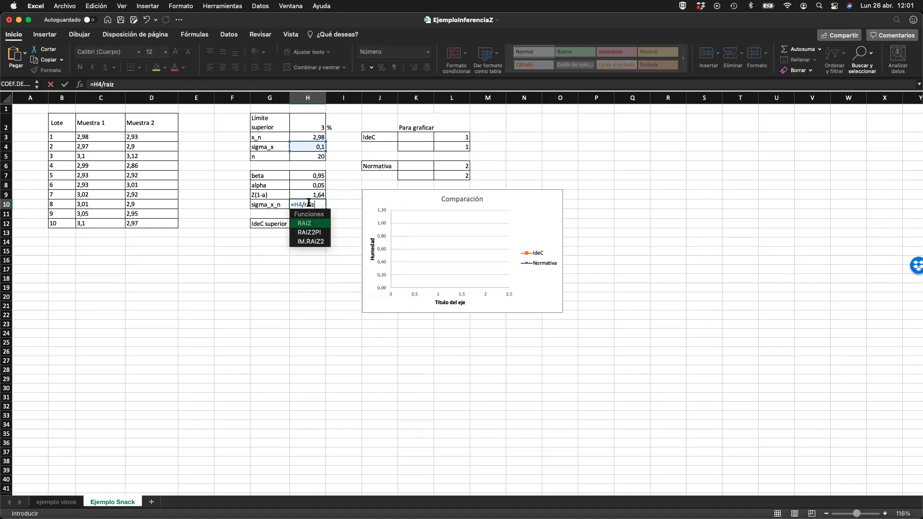
type("(")
key("Up")
key("Up")
key("Up")
key("Up")
key("Up")
type(")")
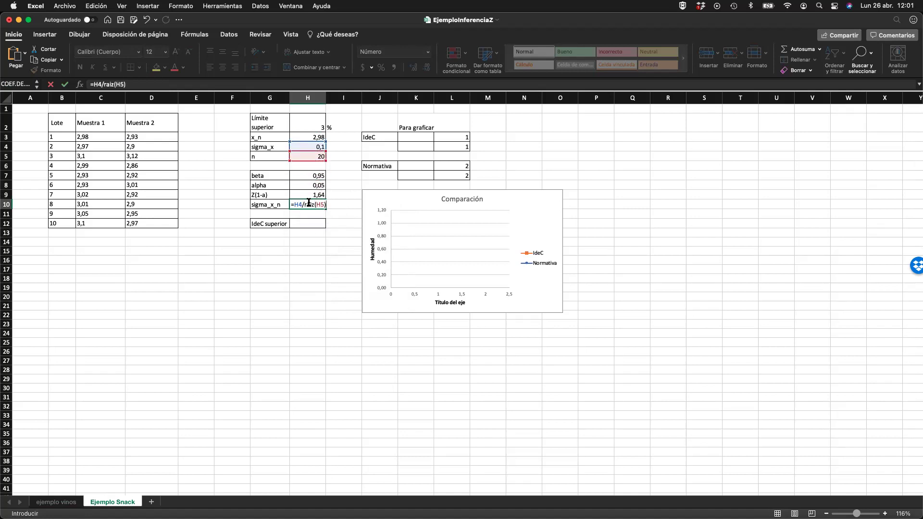
key("Return")
key("Down")
key("Down")
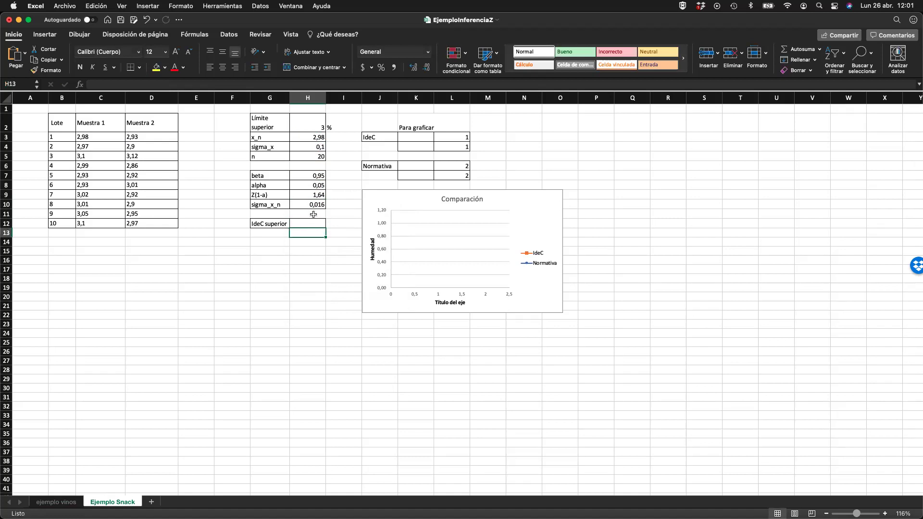
Calculate the upper confidence bound IdeC superior in H12 with the formula =H3+H10*H9.
left_click(312, 222)
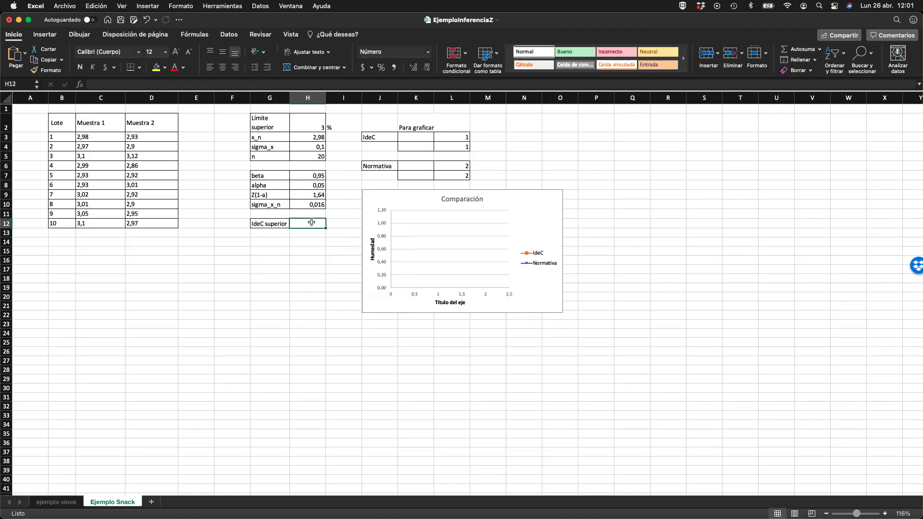
type("=")
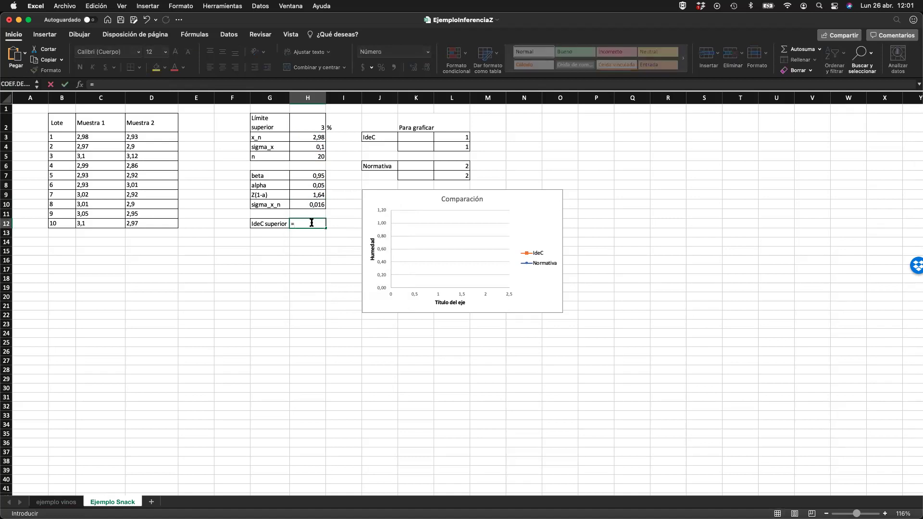
key("Up")
key("Up")
key("Up")
key("Up")
key("Up")
key("Up")
key("Up")
key("Up")
key("Up")
type("+")
key("Up")
key("Up")
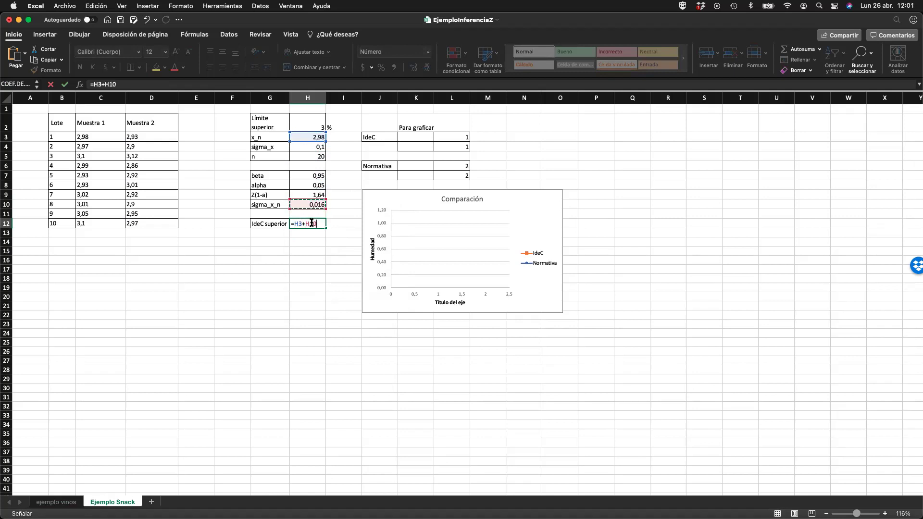
type("*")
key("Up")
key("Up")
key("Up")
key("Return")
Show the IdeC superior value in H12 with five decimal places.
left_click(312, 223)
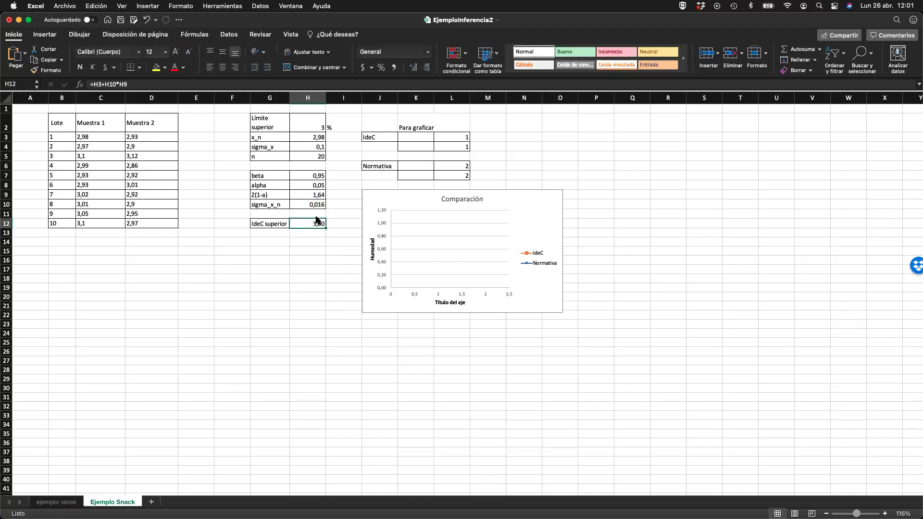
left_click(412, 70)
left_click(412, 70)
left_click(412, 70)
Fill the Normativa plotting data with 0 in K6 and 3 in K7.
left_click(423, 138)
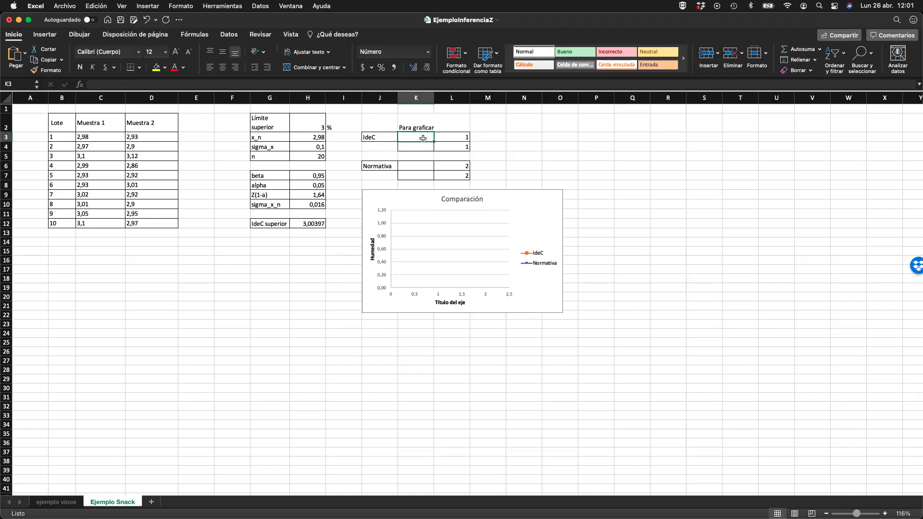
left_click(314, 222)
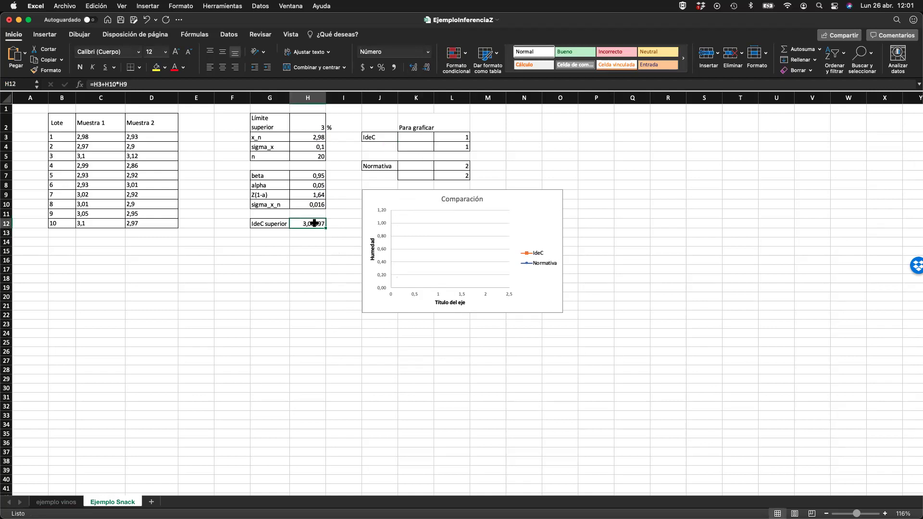
left_click(426, 167)
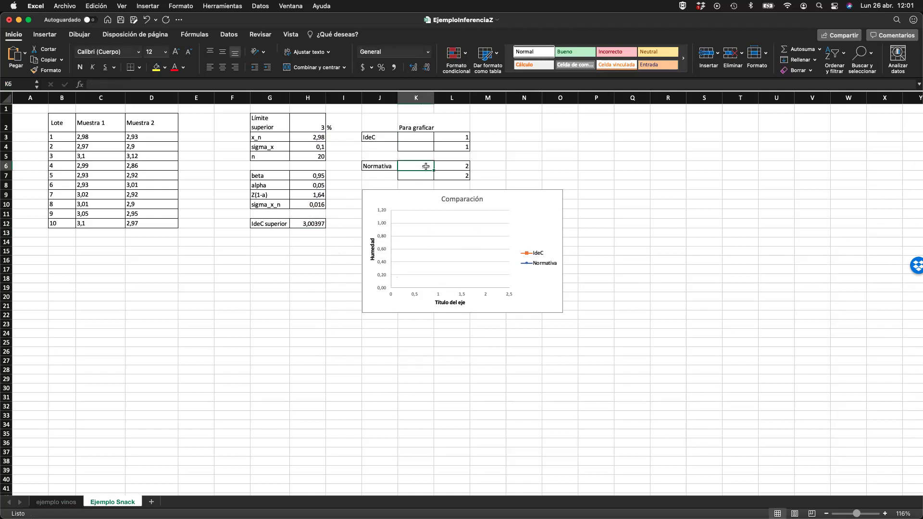
type("0")
key("Return")
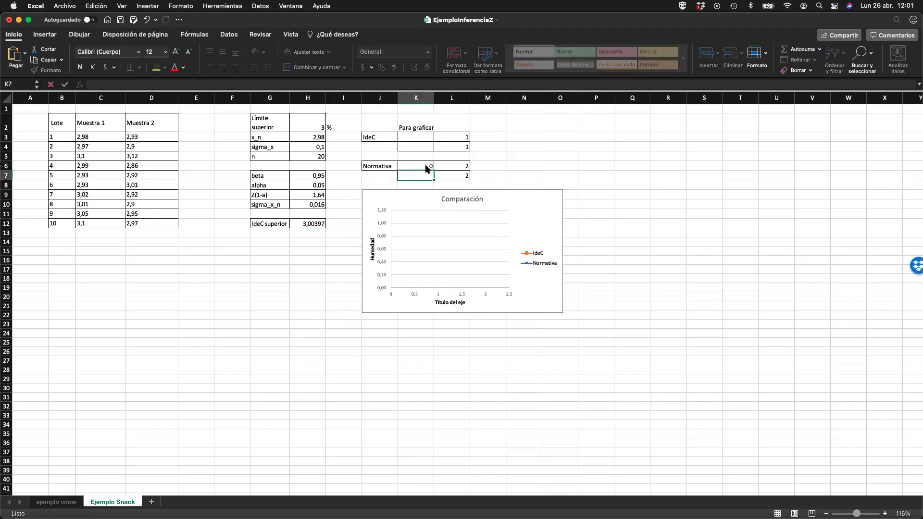
type("3")
left_click(426, 166)
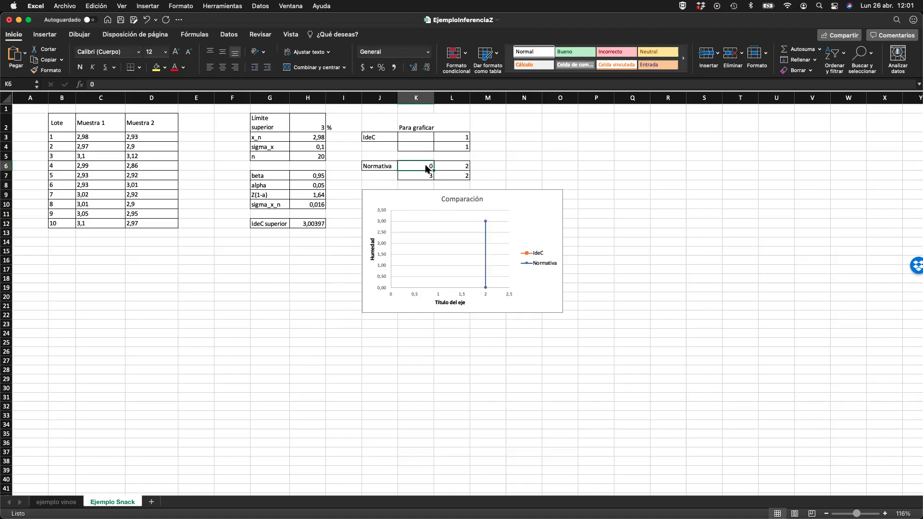
Fill the IdeC plotting data with 0 in K3 and a reference to the upper bound H12 in K4.
key("Up")
key("Up")
key("Up")
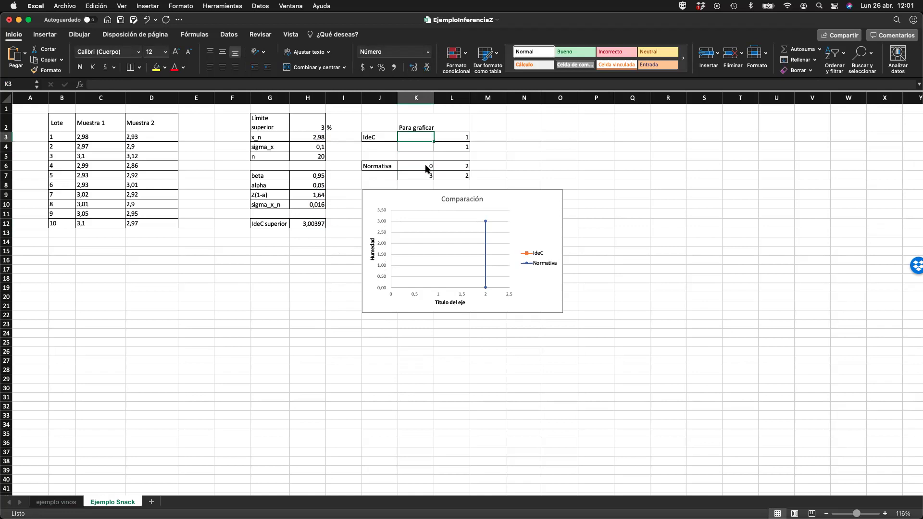
type("0")
key("Return")
type("=")
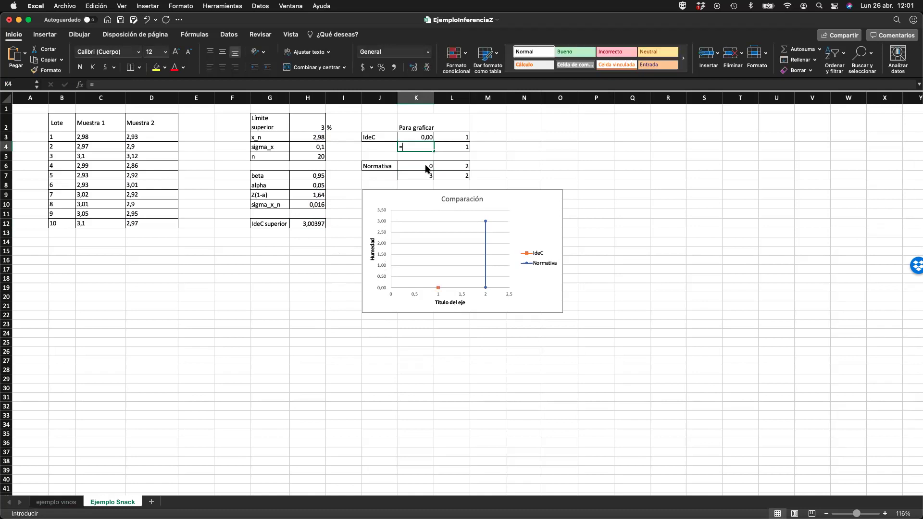
key("Left")
key("Left")
key("Left")
key("Left")
key("Down")
key("Down")
key("Down")
key("Down")
key("Down")
key("Down")
key("Down")
key("Right")
key("Down")
key("Return")
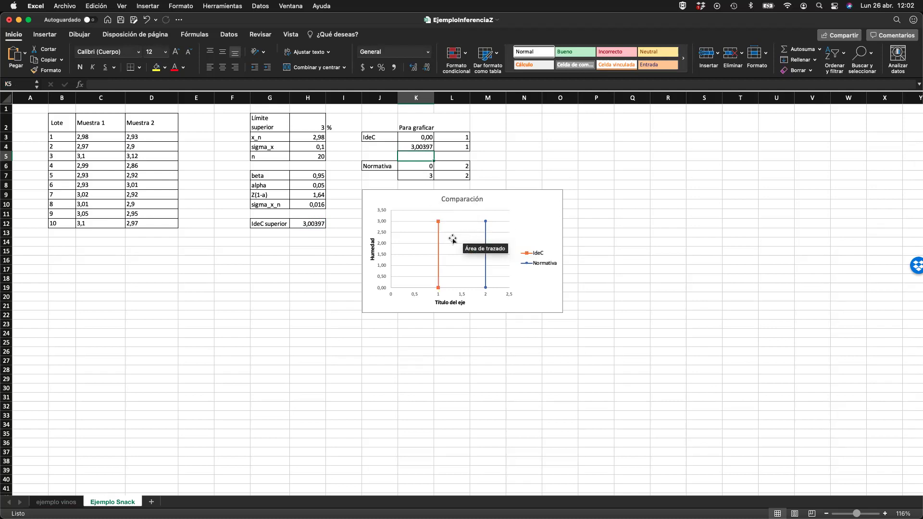
Try 100 as the first Normativa plotting value in K6, and undo that change.
left_click(423, 173)
left_click(424, 164)
type("0,00")
key("Return")
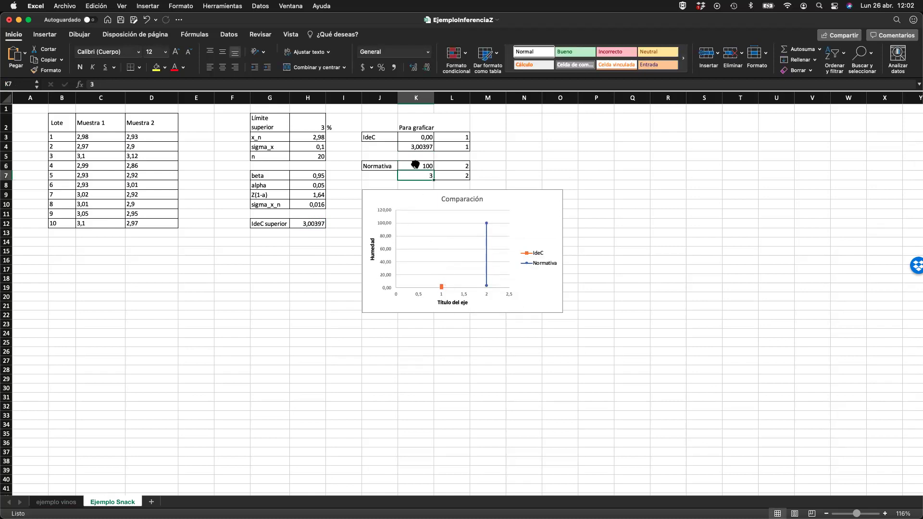
key("super+z")
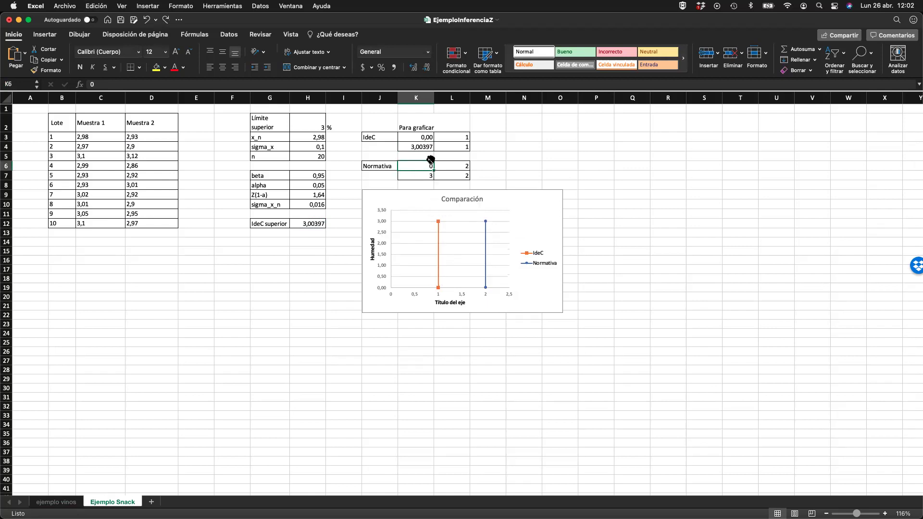
left_click(426, 175)
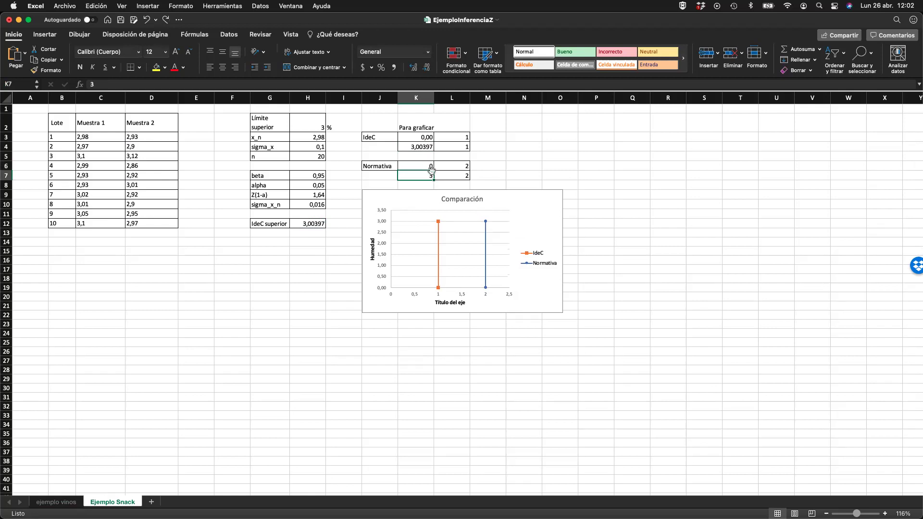
Show the upper IdeC plotting value in K4 with three decimal places.
right_click(422, 137)
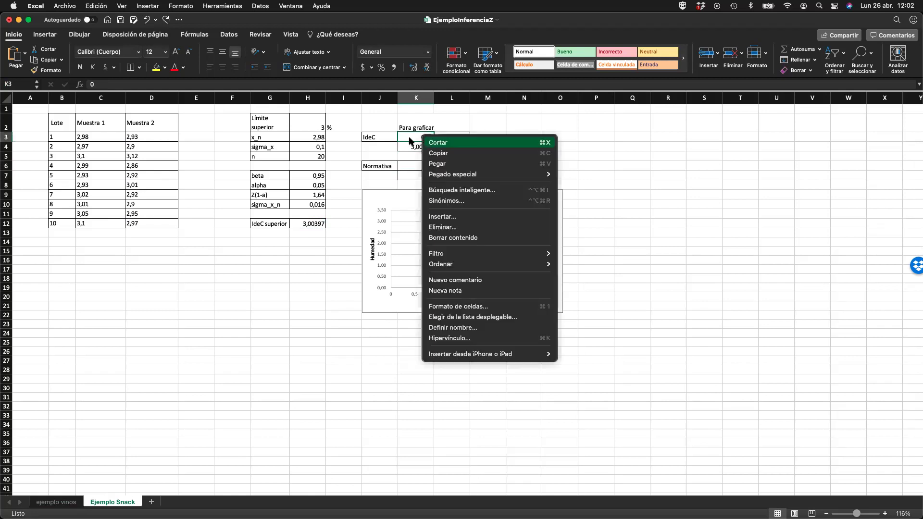
left_click(411, 143)
left_click(411, 149)
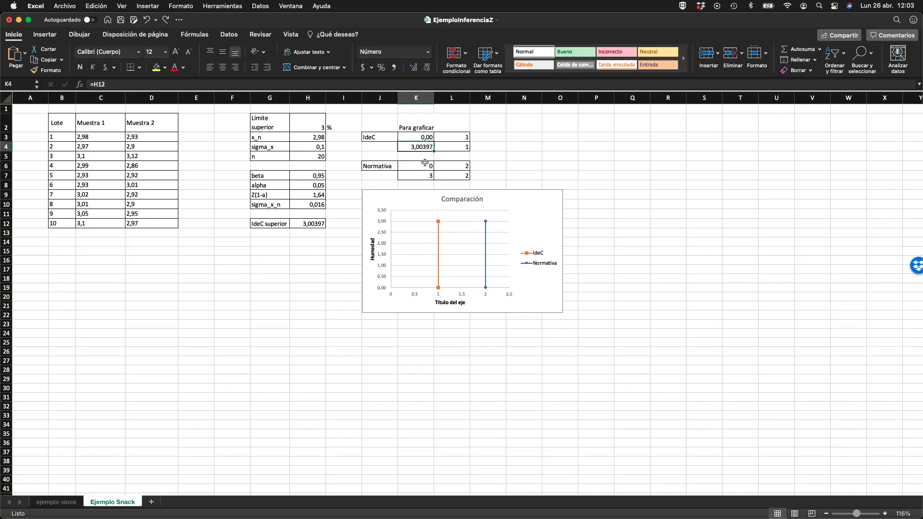
left_click(427, 67)
left_click(427, 67)
Replace the standard deviation formula for sigma_x in H4 with the value 0,05.
left_click(311, 122)
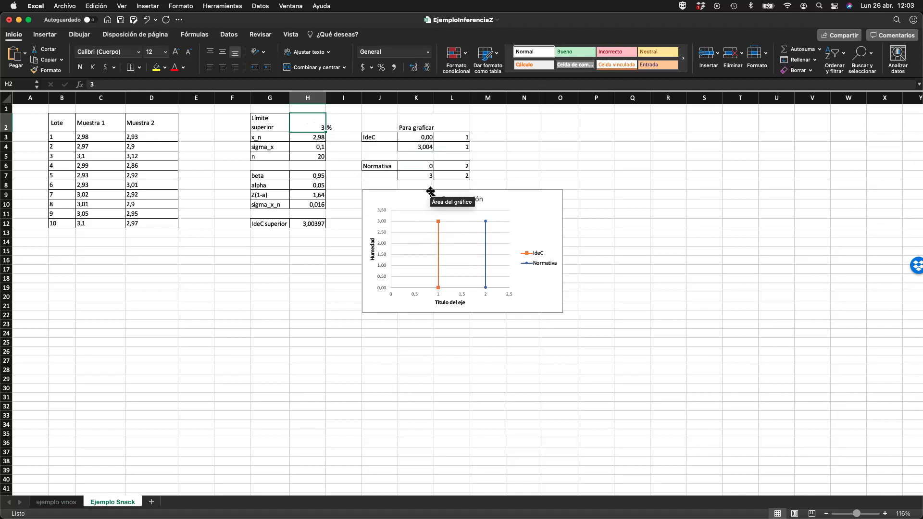
mouse_move(439, 223)
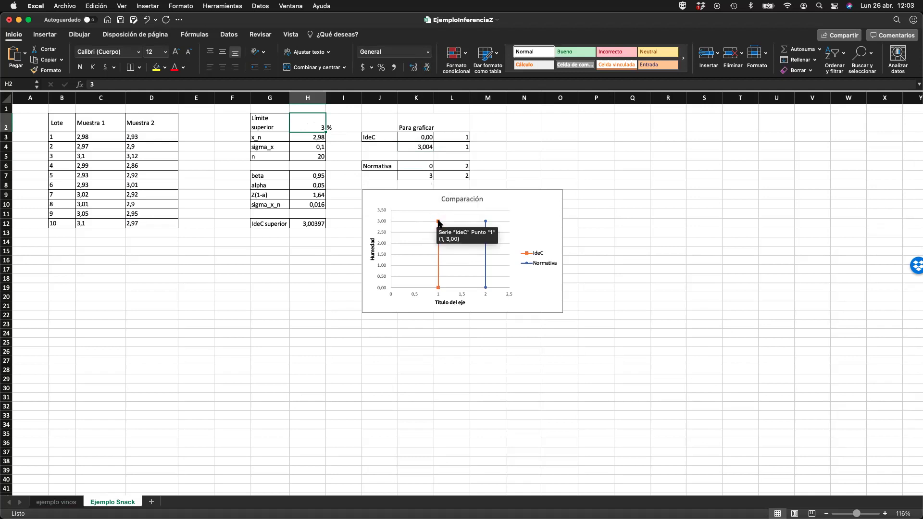
left_click(315, 138)
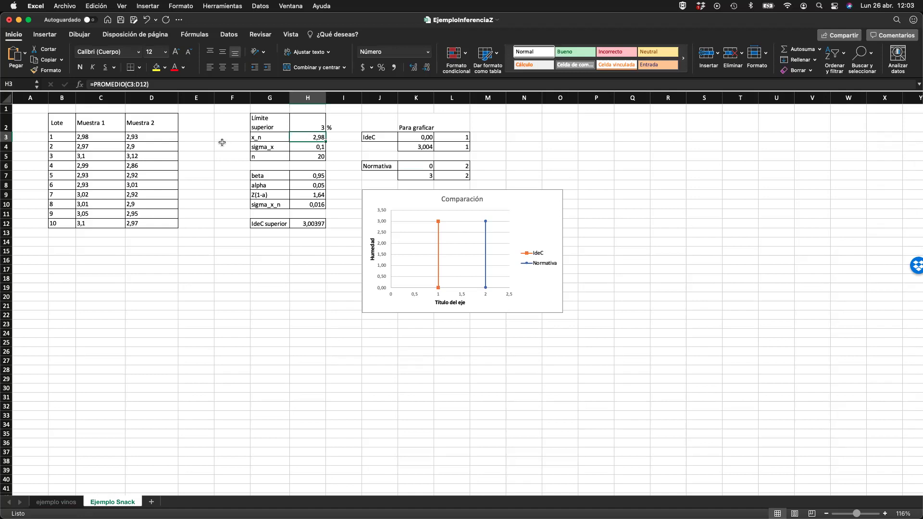
left_click(312, 147)
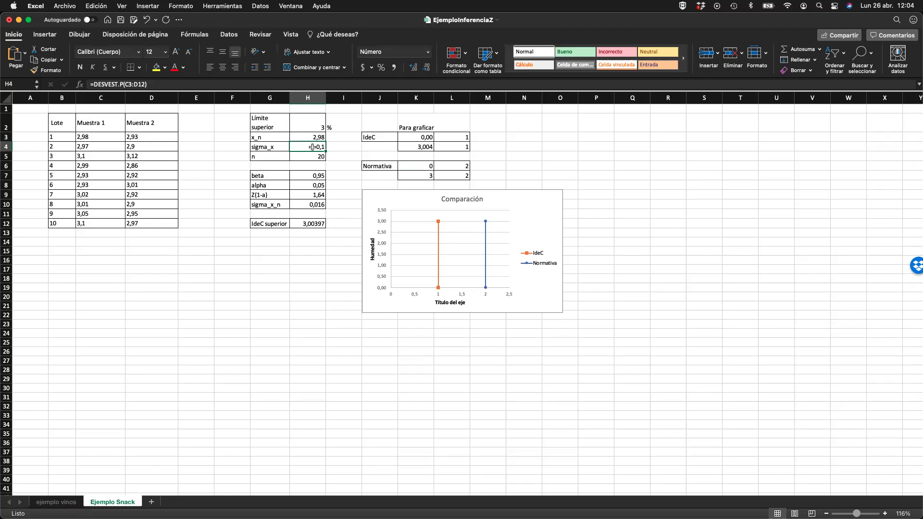
double_click(312, 147)
type("0,0")
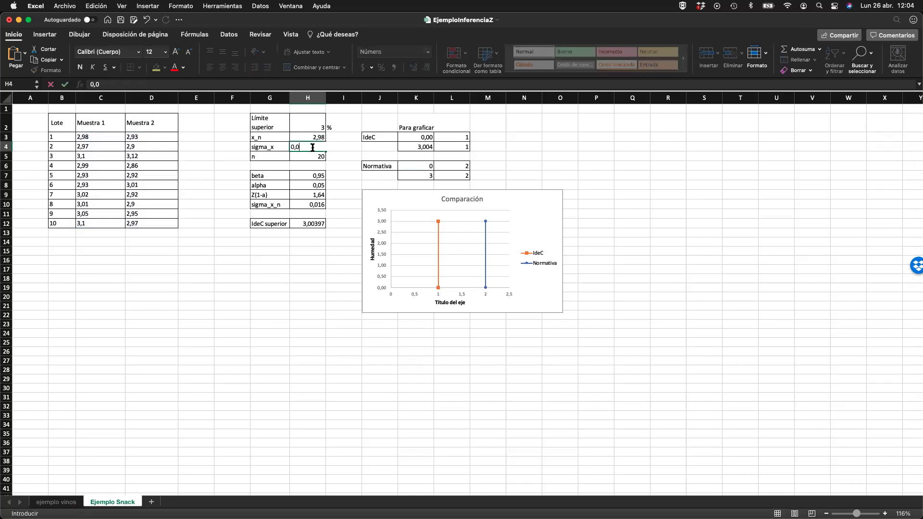
type("5")
key("Return")
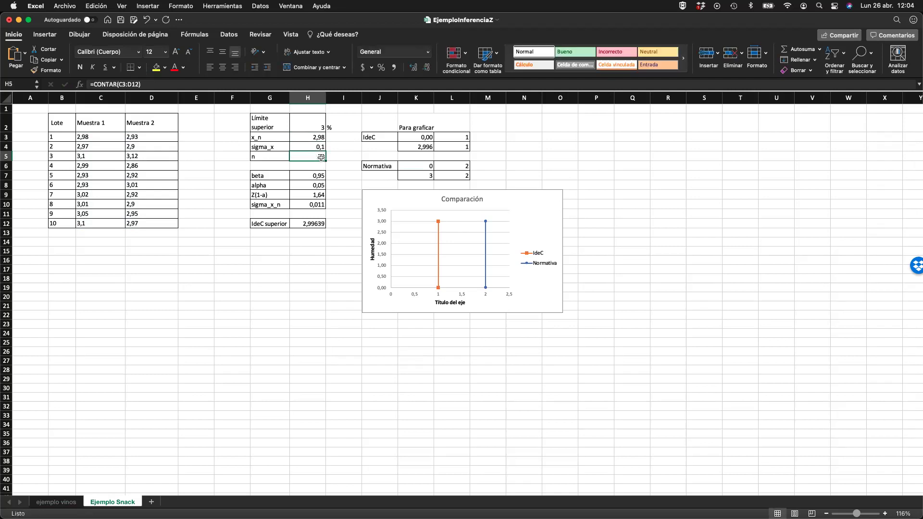
Show the sigma_x value in H4 with two decimal places.
left_click(309, 145)
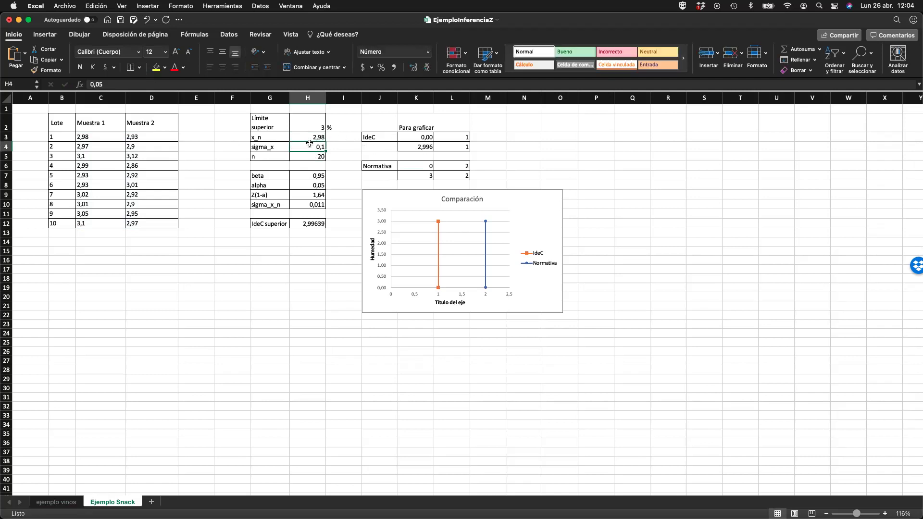
left_click(412, 68)
left_click(428, 145)
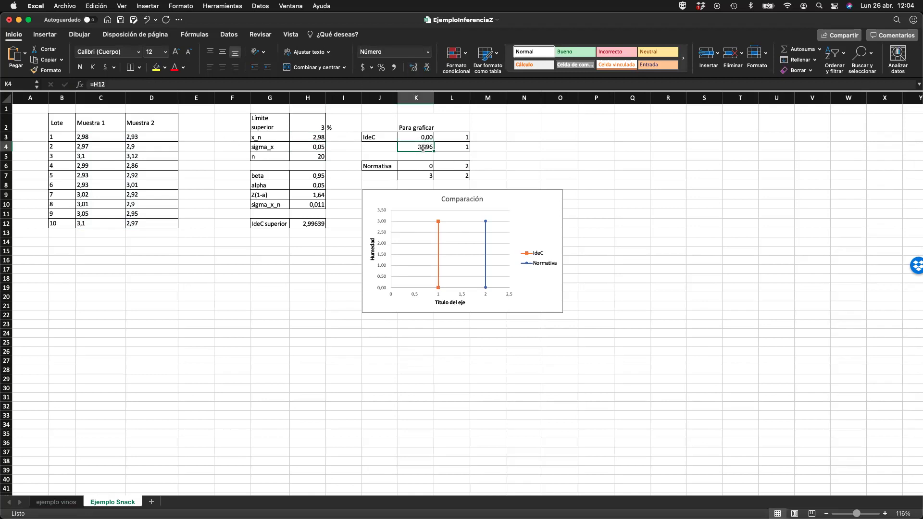
left_click(313, 146)
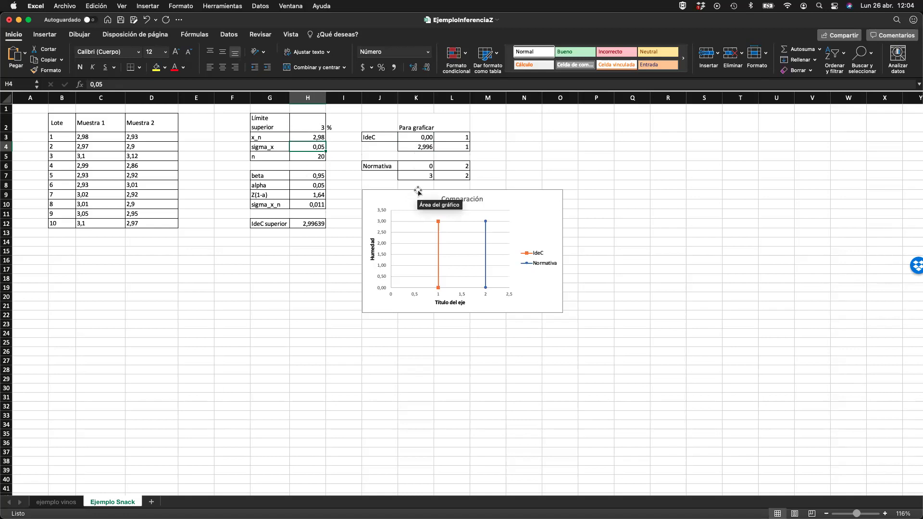
Undo the latest changes made to sigma_x in H4.
key("super+z")
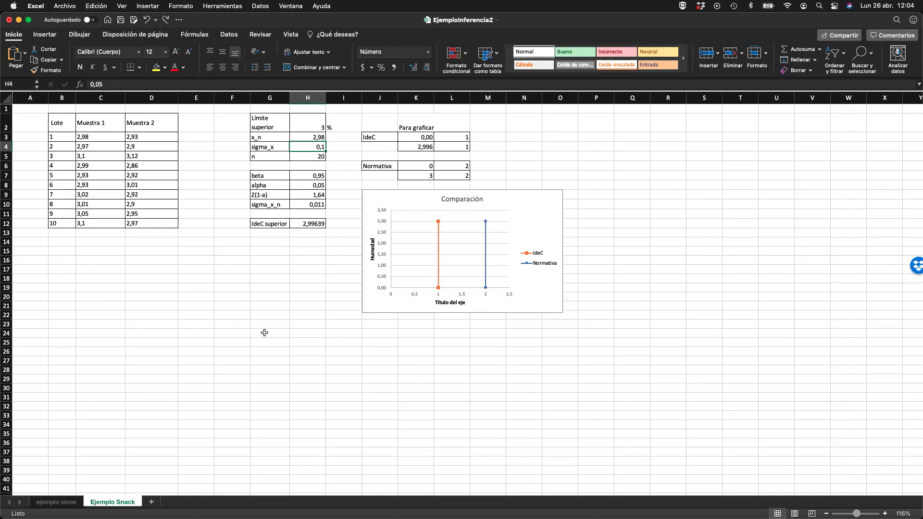
double_click(264, 333)
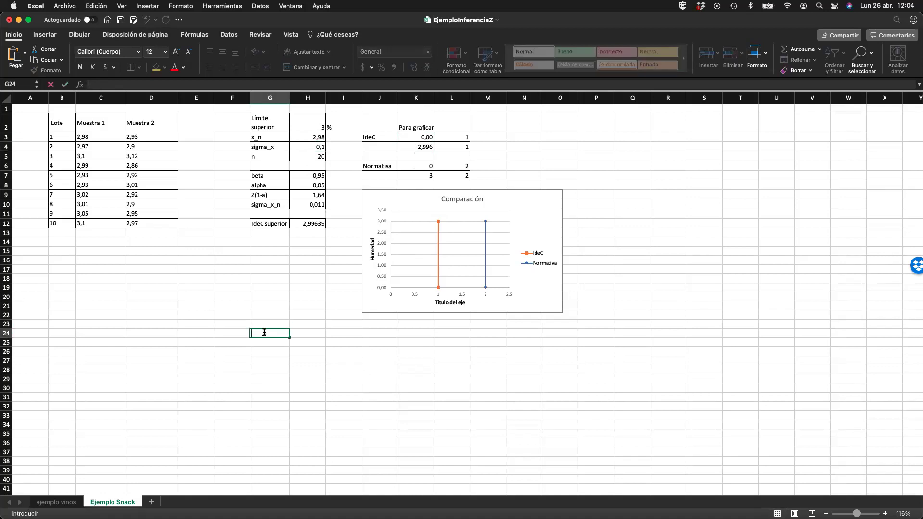
key("Escape")
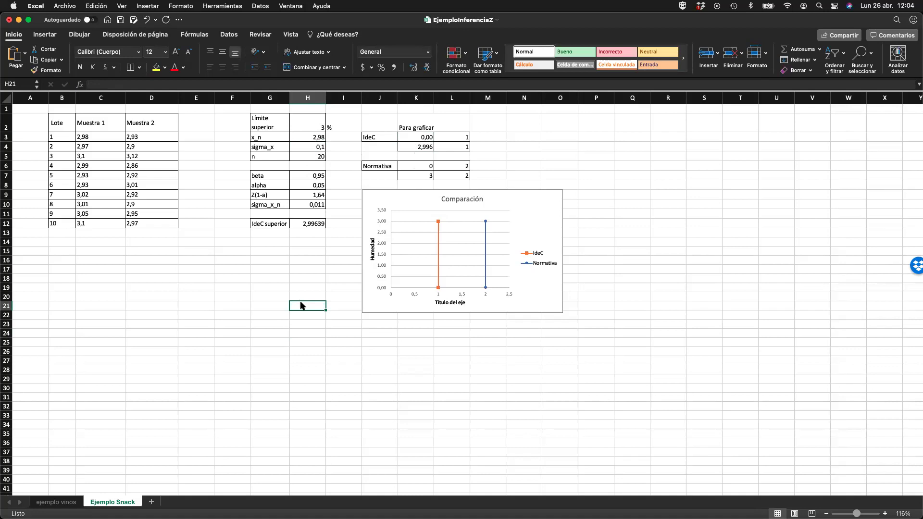
key("super+z")
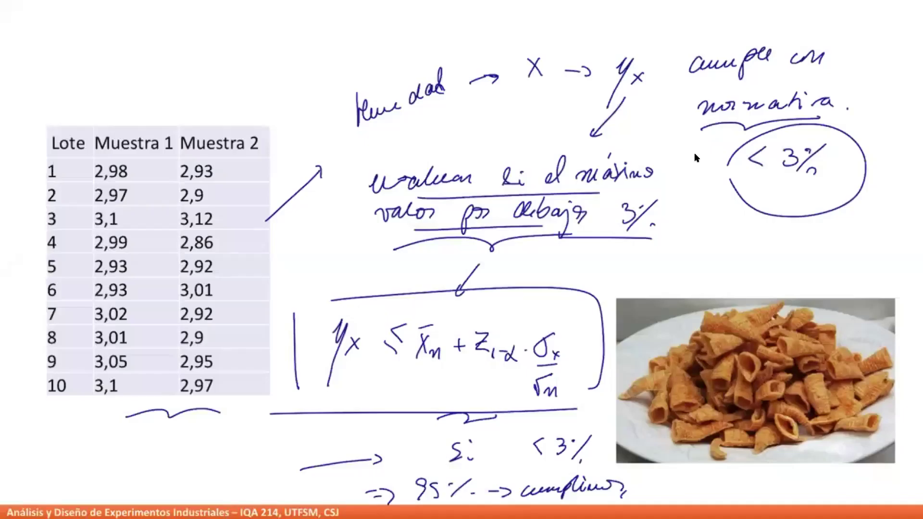
key("Right")
key("Right")
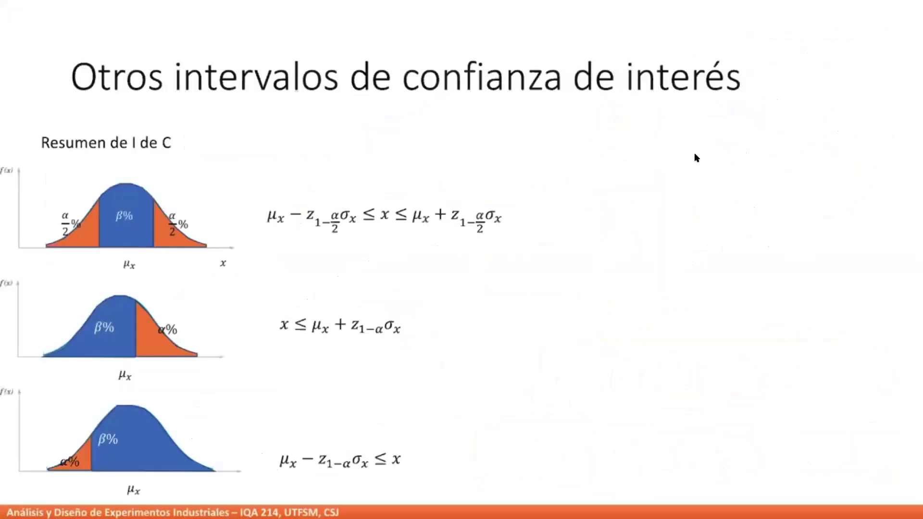
key("Right")
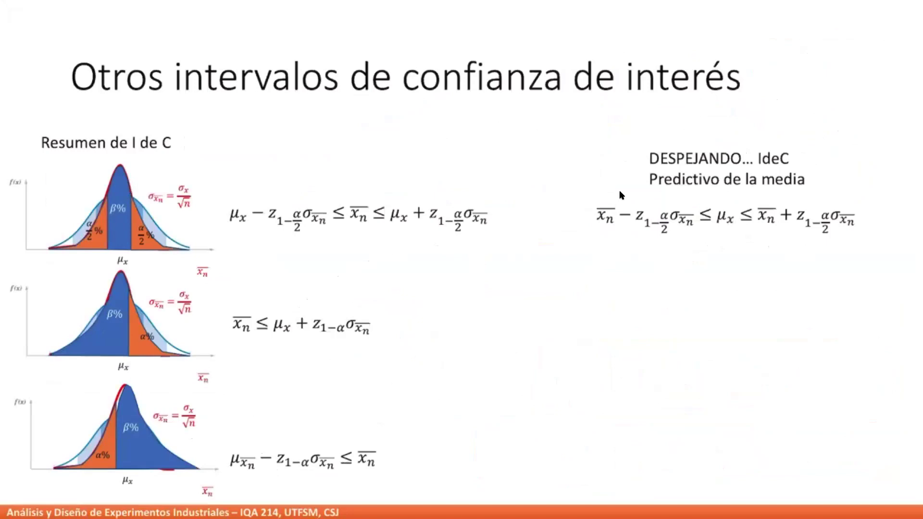
key("Right")
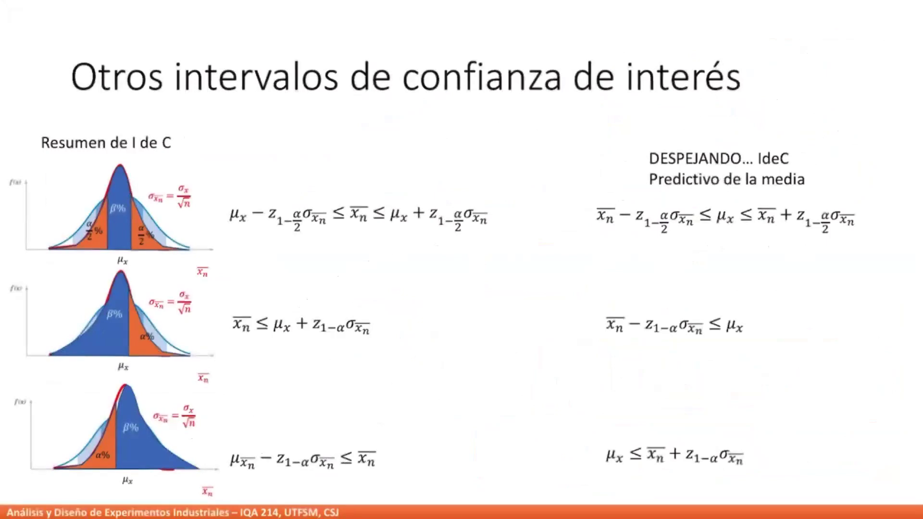
key("Right")
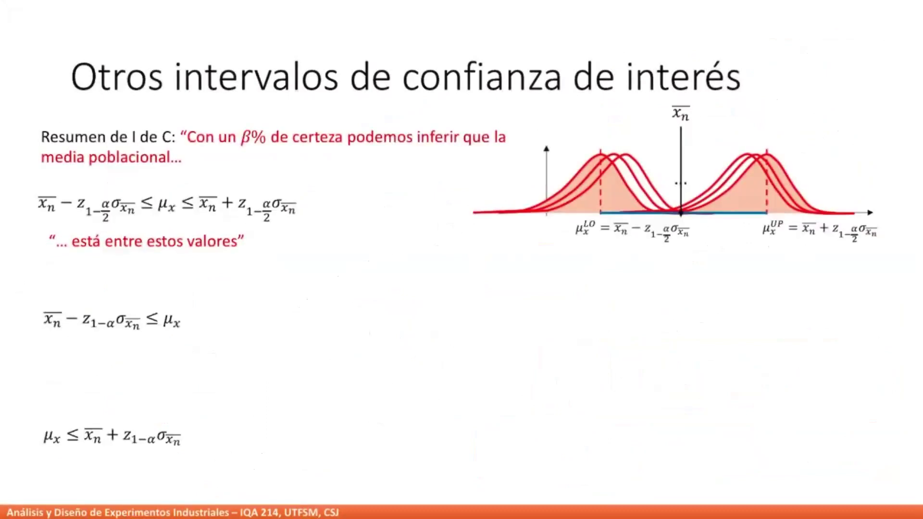
key("Right")
key("Right")
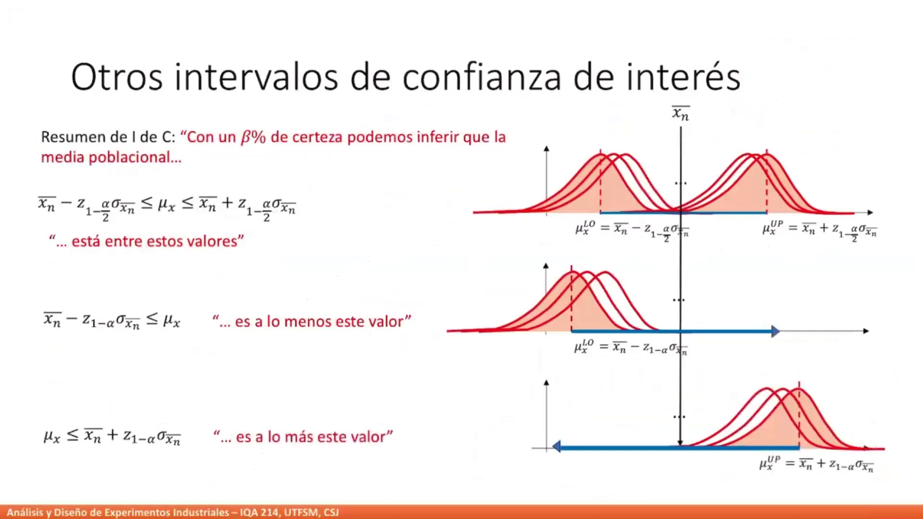
left_click_drag(350, 187, 301, 232)
left_click_drag(85, 260, 249, 255)
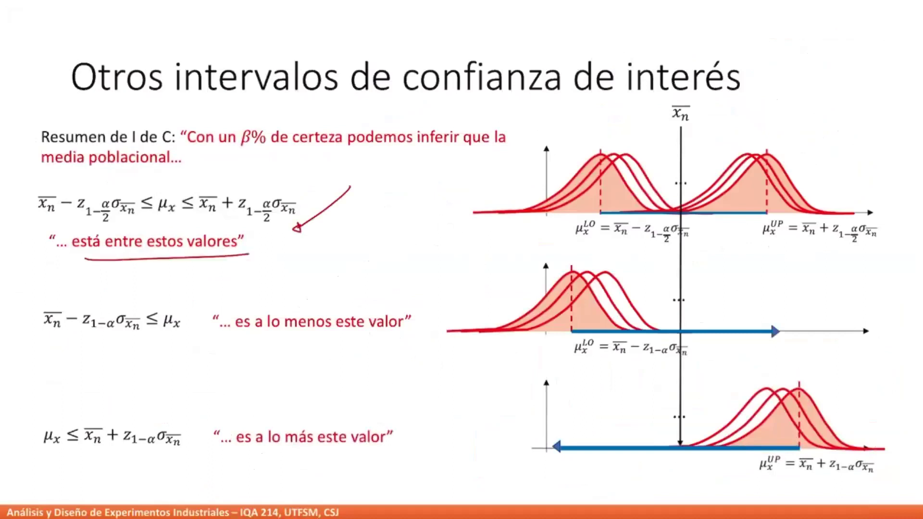